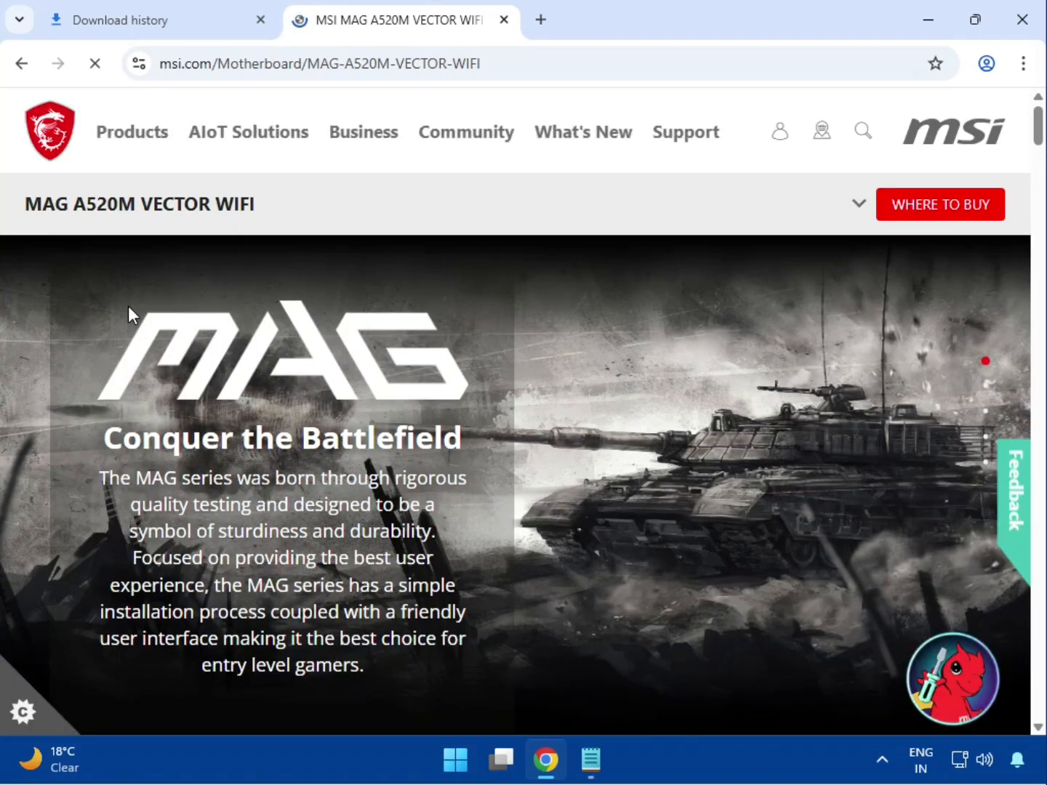
# Open the support page for the MAG A520M VECTOR WIFI and show its Driver downloads.
pyautogui.click(858, 207)
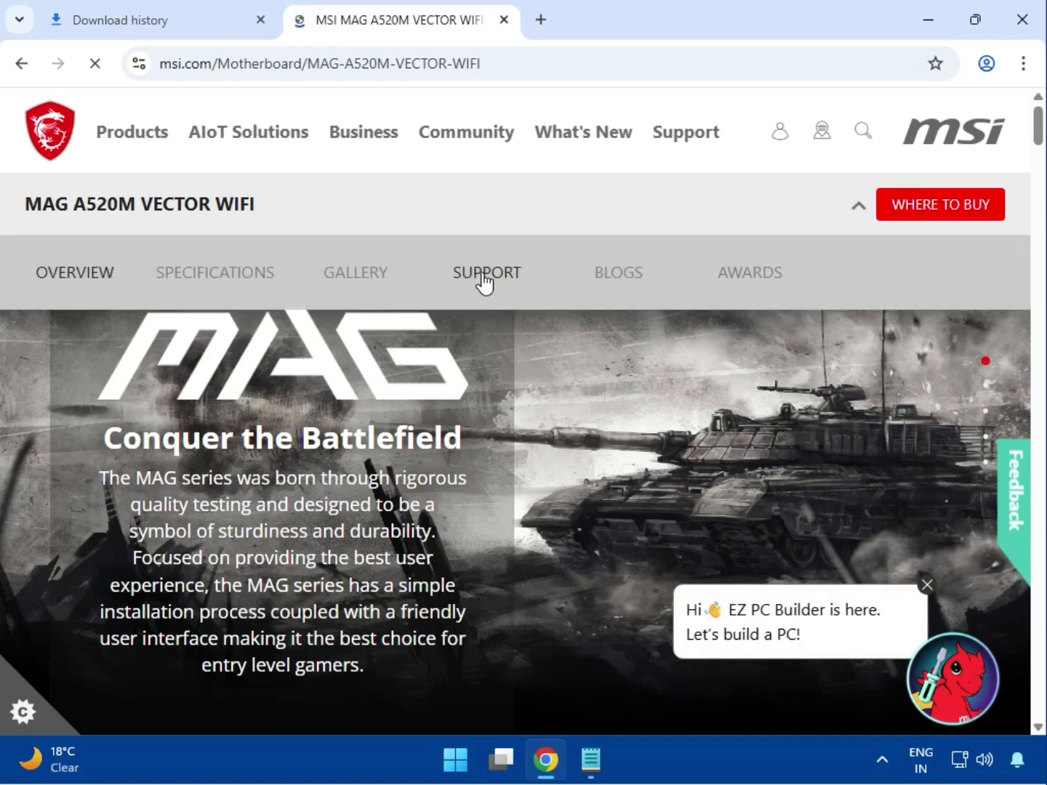
pyautogui.click(481, 274)
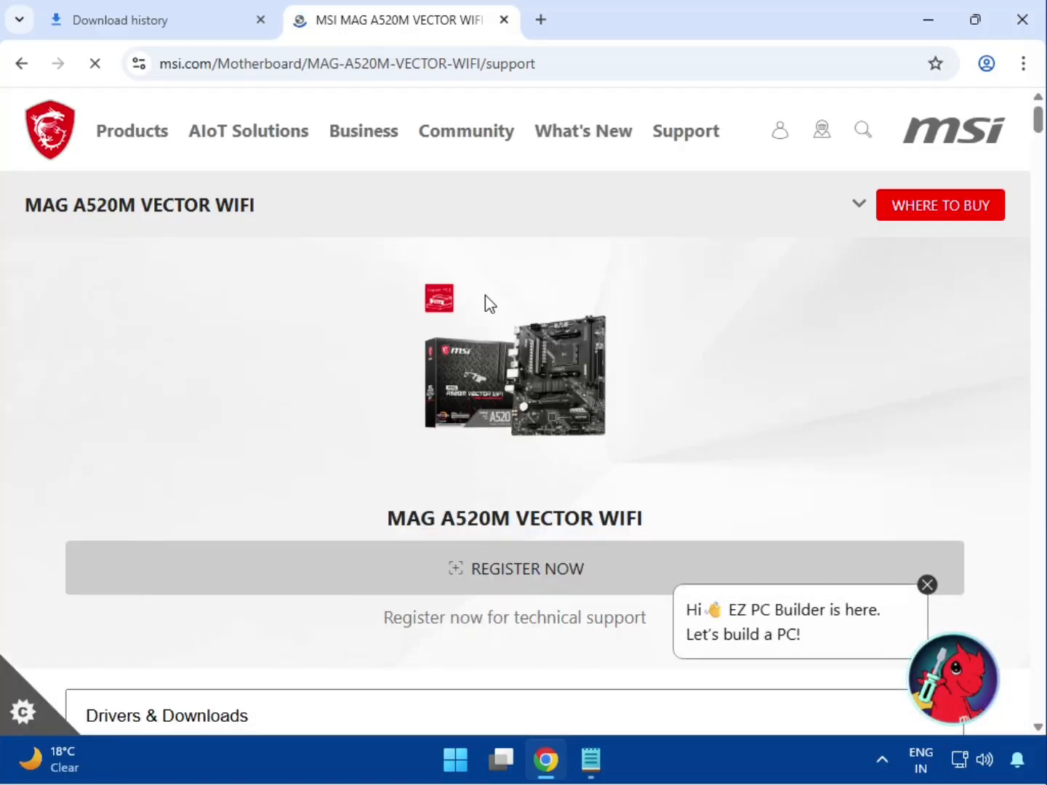
pyautogui.scroll(-4, 474, 559)
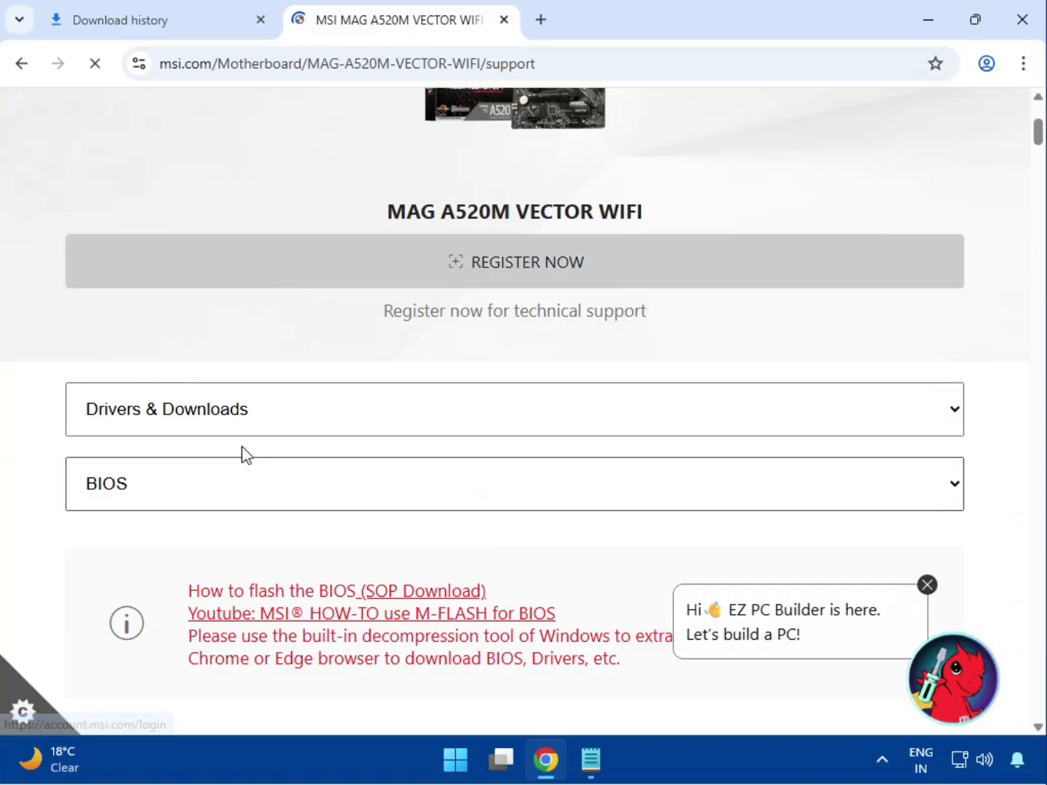
pyautogui.click(220, 423)
pyautogui.click(215, 458)
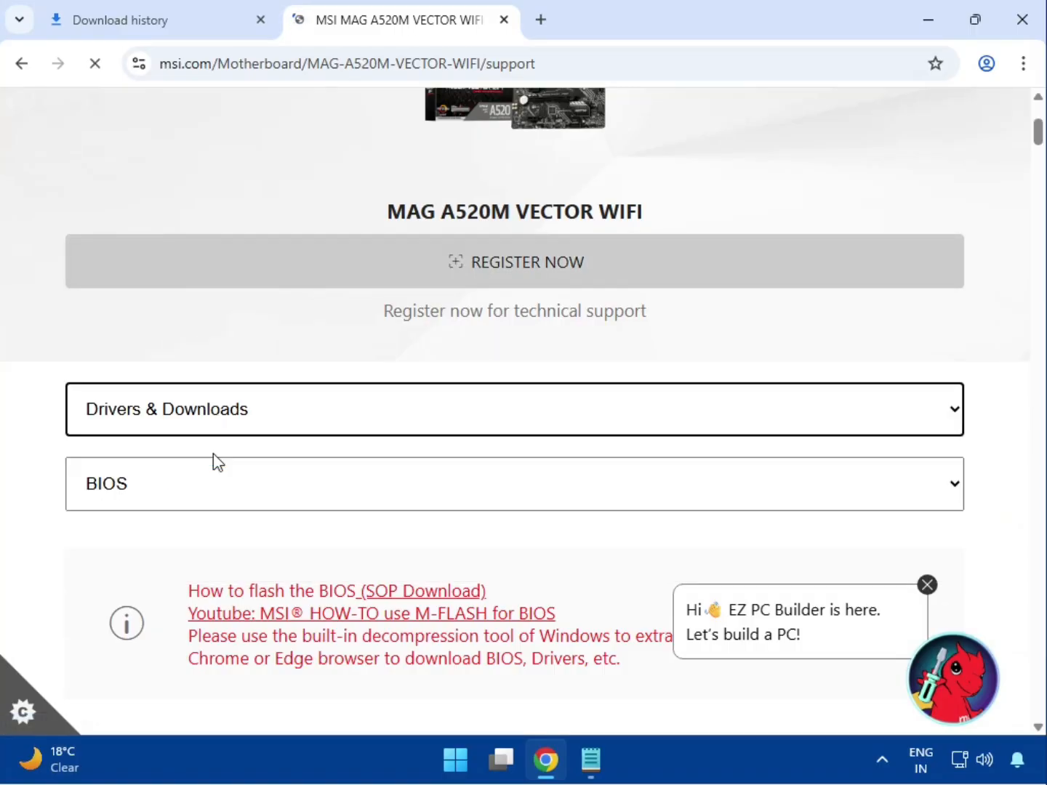
pyautogui.click(193, 493)
pyautogui.click(181, 555)
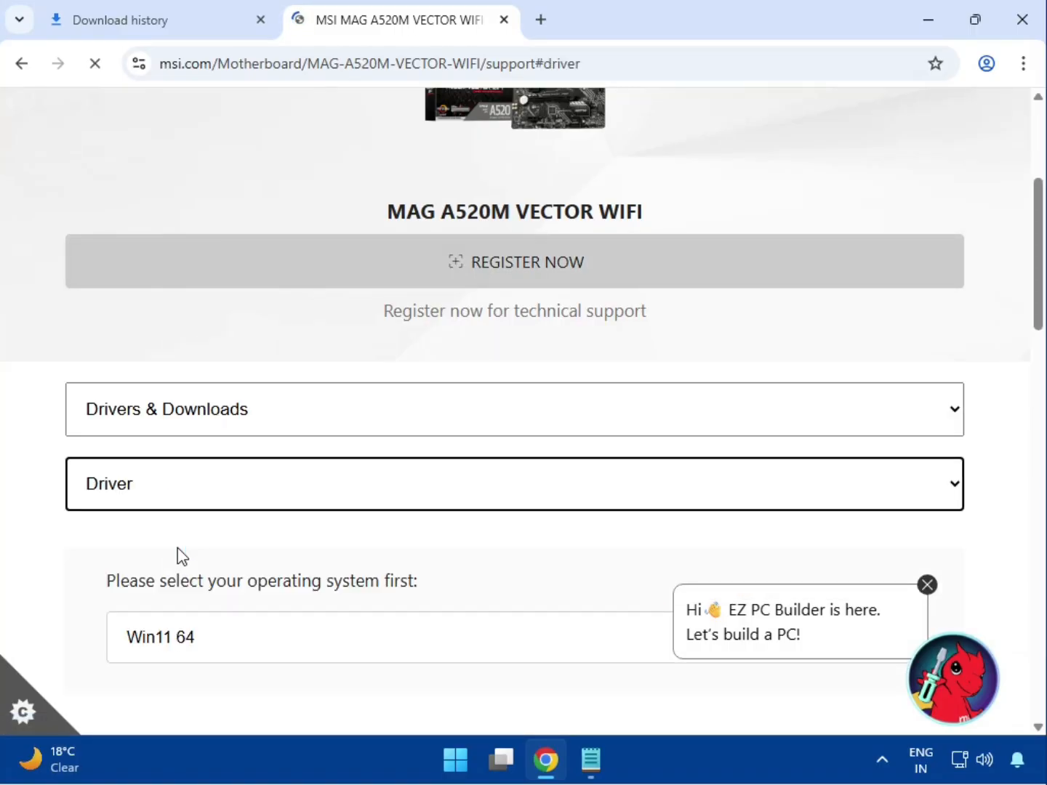
# Choose Win11 64 as the operating system and view the AMD Chipset Driver under System & Chipset Drivers.
pyautogui.click(236, 337)
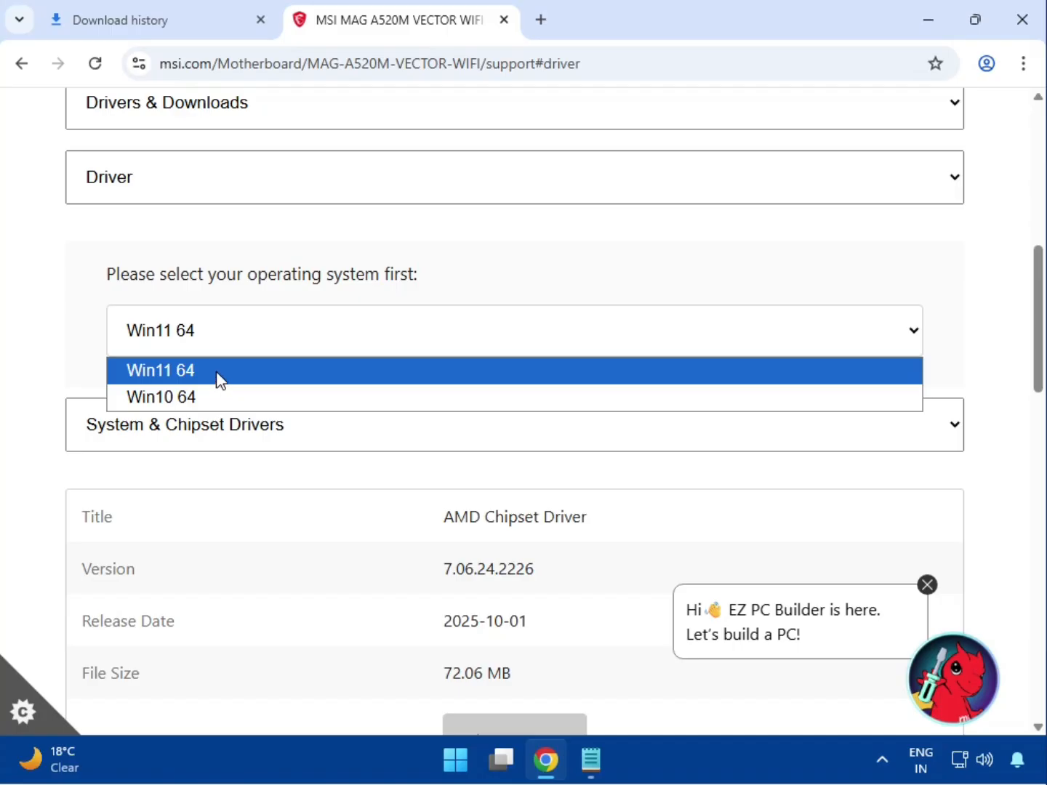
pyautogui.click(220, 370)
pyautogui.scroll(-3, 220, 379)
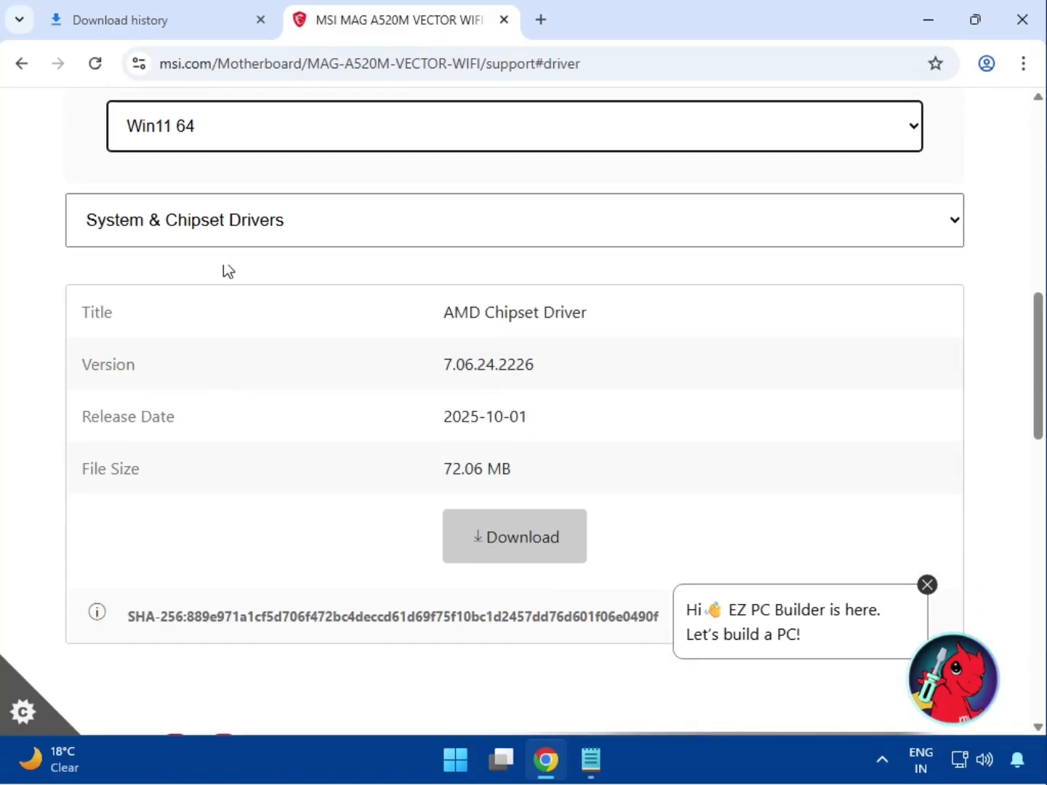
pyautogui.click(233, 231)
pyautogui.click(236, 265)
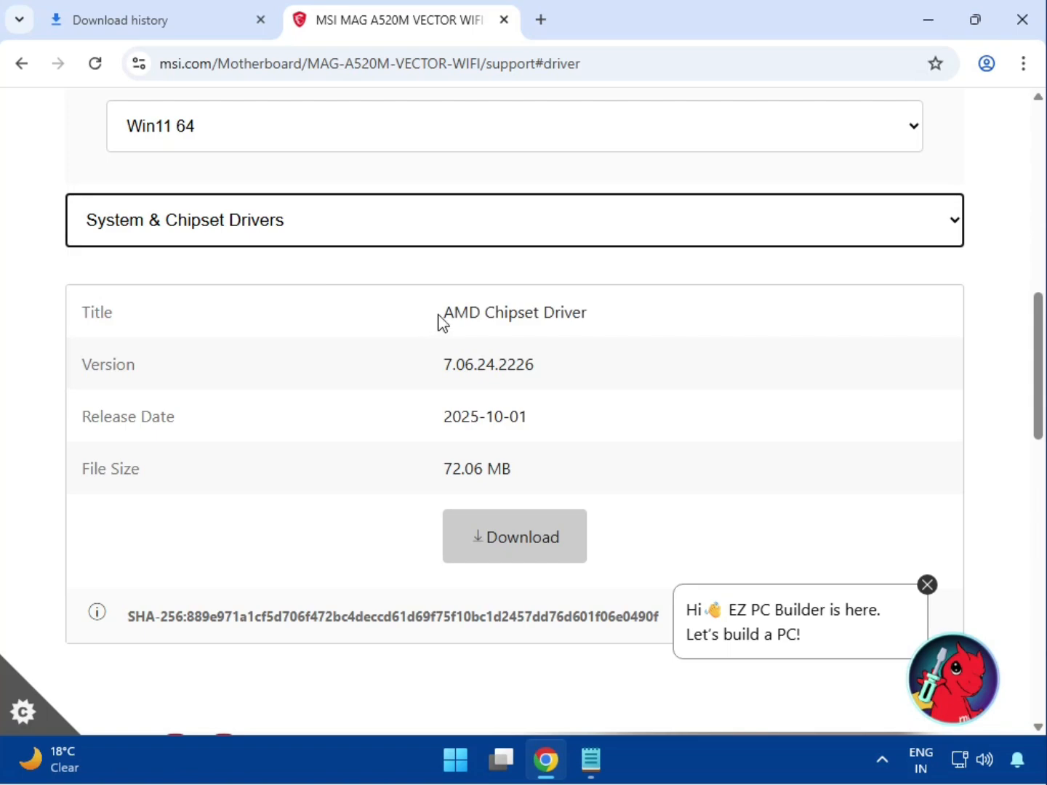
pyautogui.moveTo(439, 317); pyautogui.dragTo(630, 346)
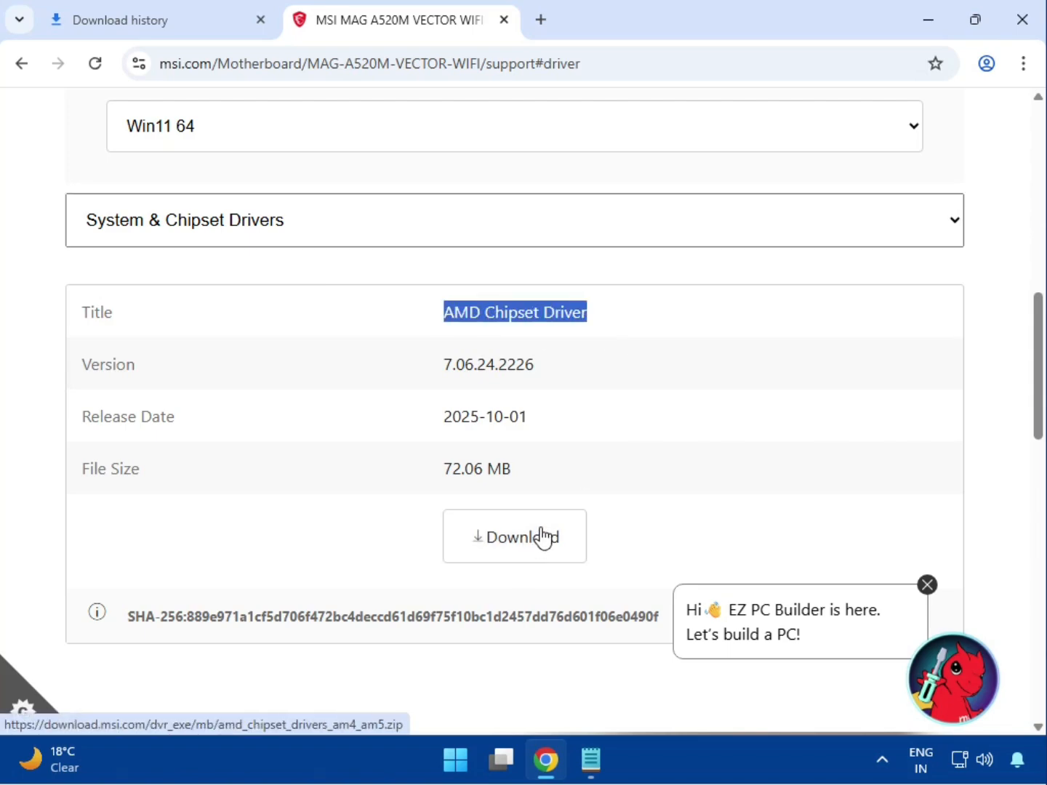
# Switch to the On-Board VGA Drivers category and highlight the AMD Graphics Drivers title.
pyautogui.click(189, 214)
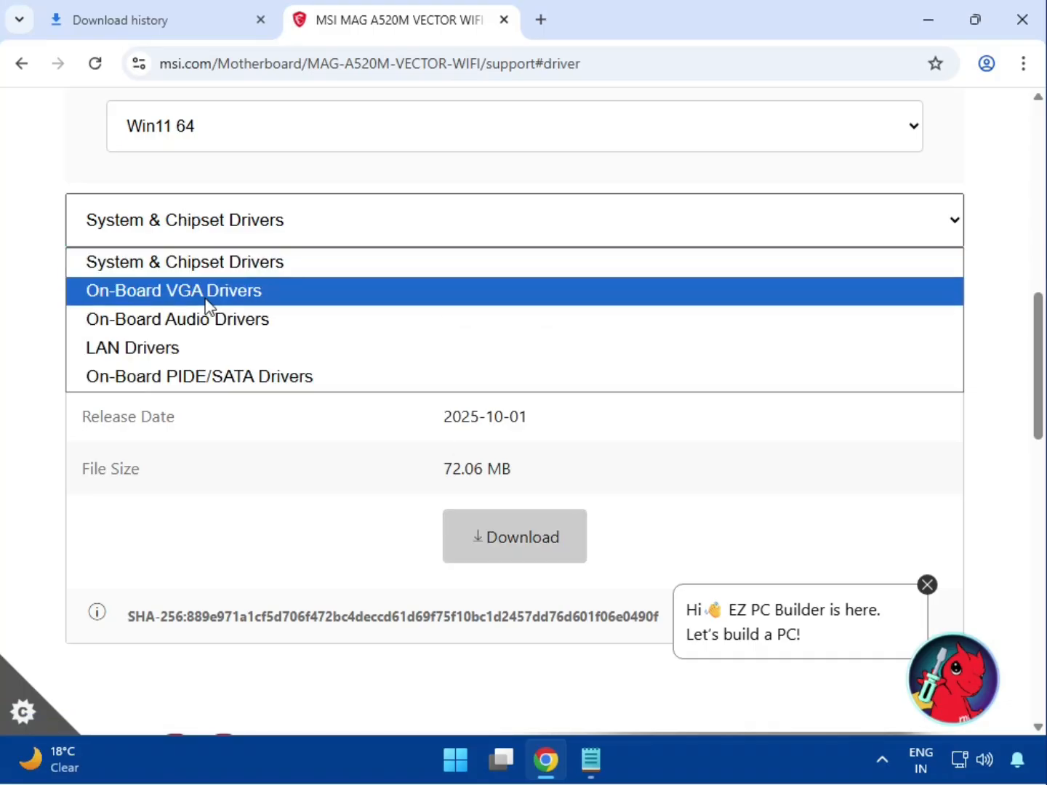
pyautogui.click(207, 298)
pyautogui.moveTo(438, 324); pyautogui.dragTo(635, 342)
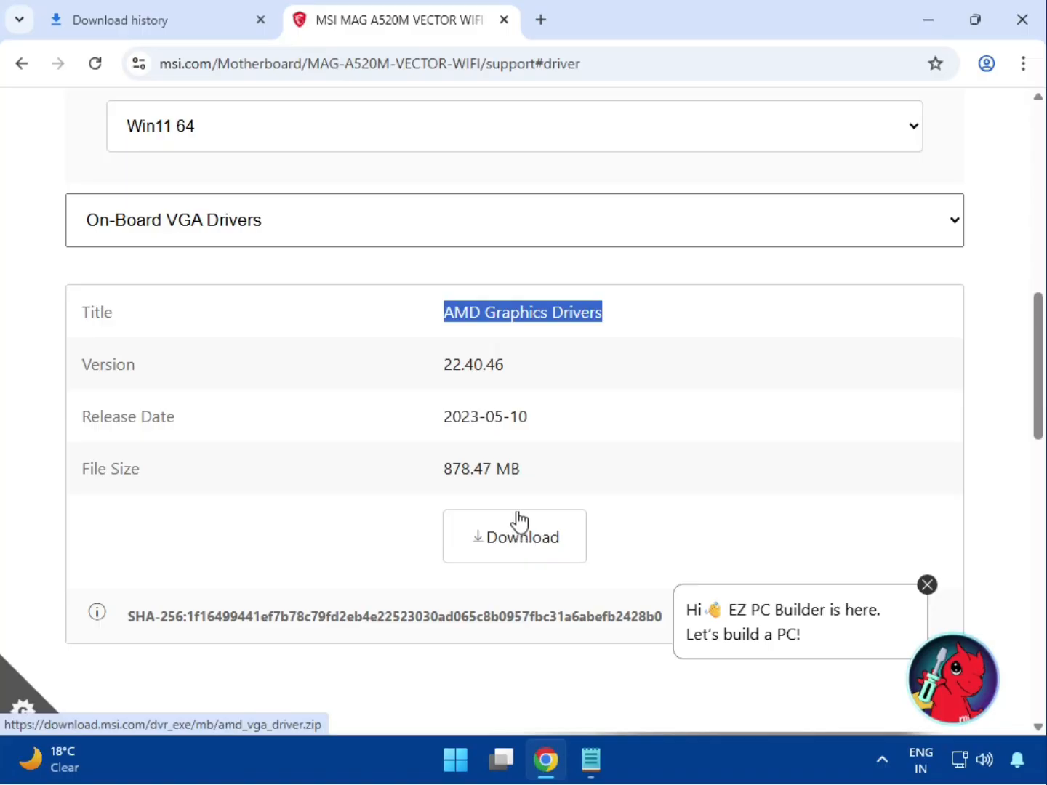
# Switch to the On-Board Audio Drivers category and look over the Realtek HD Universal Driver entry.
pyautogui.click(302, 226)
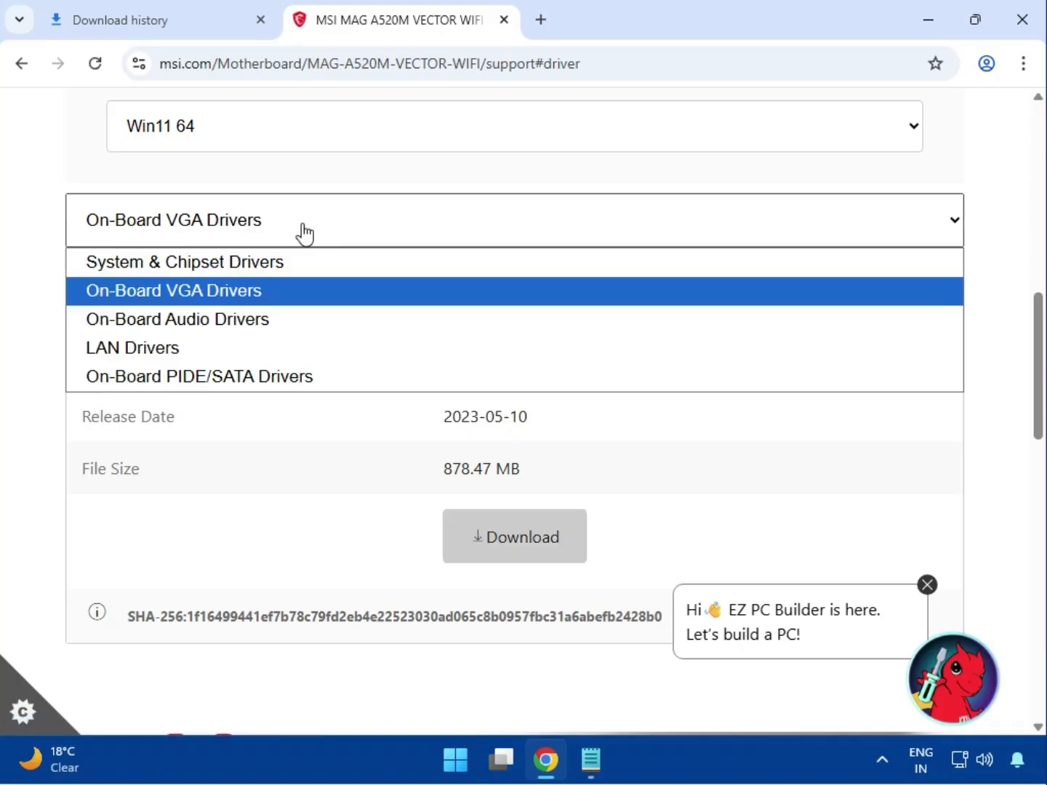
pyautogui.click(282, 326)
pyautogui.moveTo(501, 309); pyautogui.dragTo(658, 313)
pyautogui.click(517, 571)
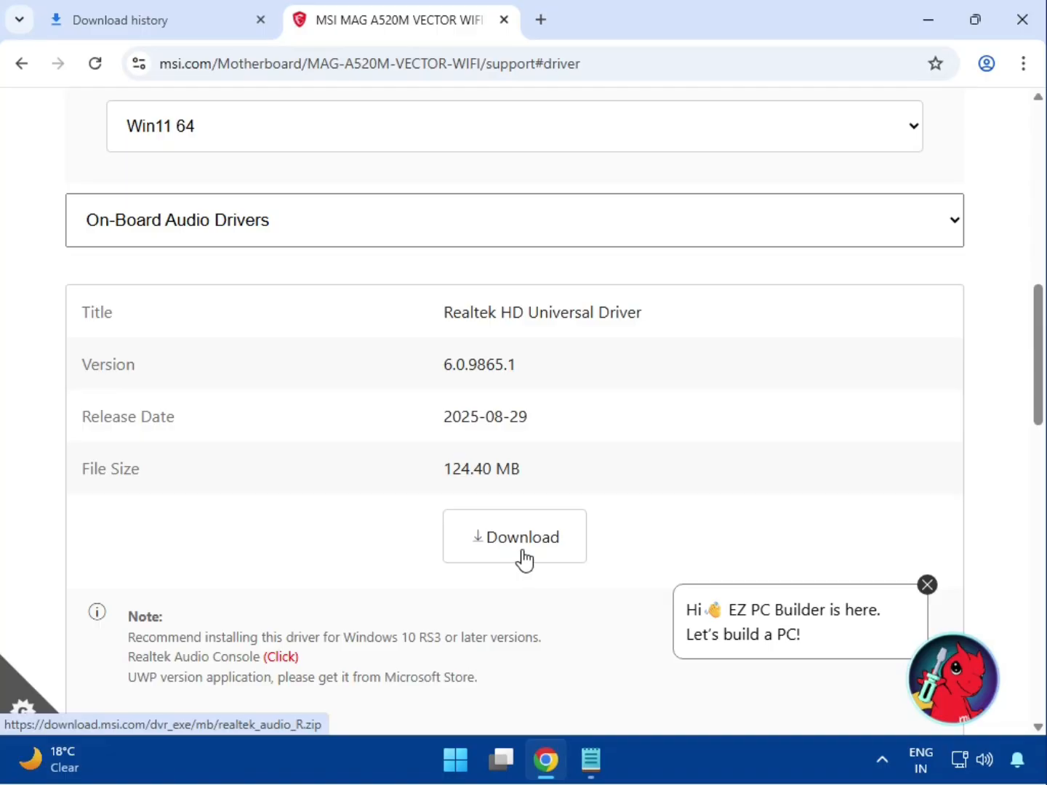
# Switch to the LAN Drivers category and review the Realtek Ethernet, Intel WIFI and BlueTooth driver entries.
pyautogui.click(271, 243)
pyautogui.click(240, 349)
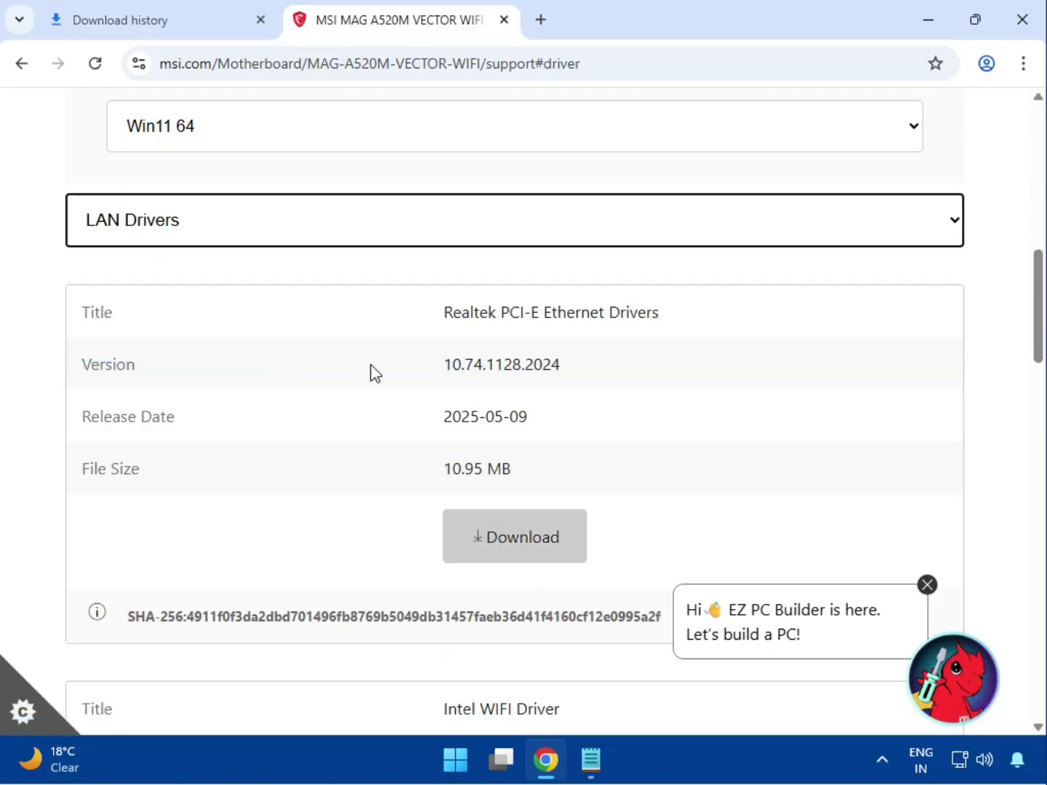
pyautogui.moveTo(509, 311); pyautogui.dragTo(651, 314)
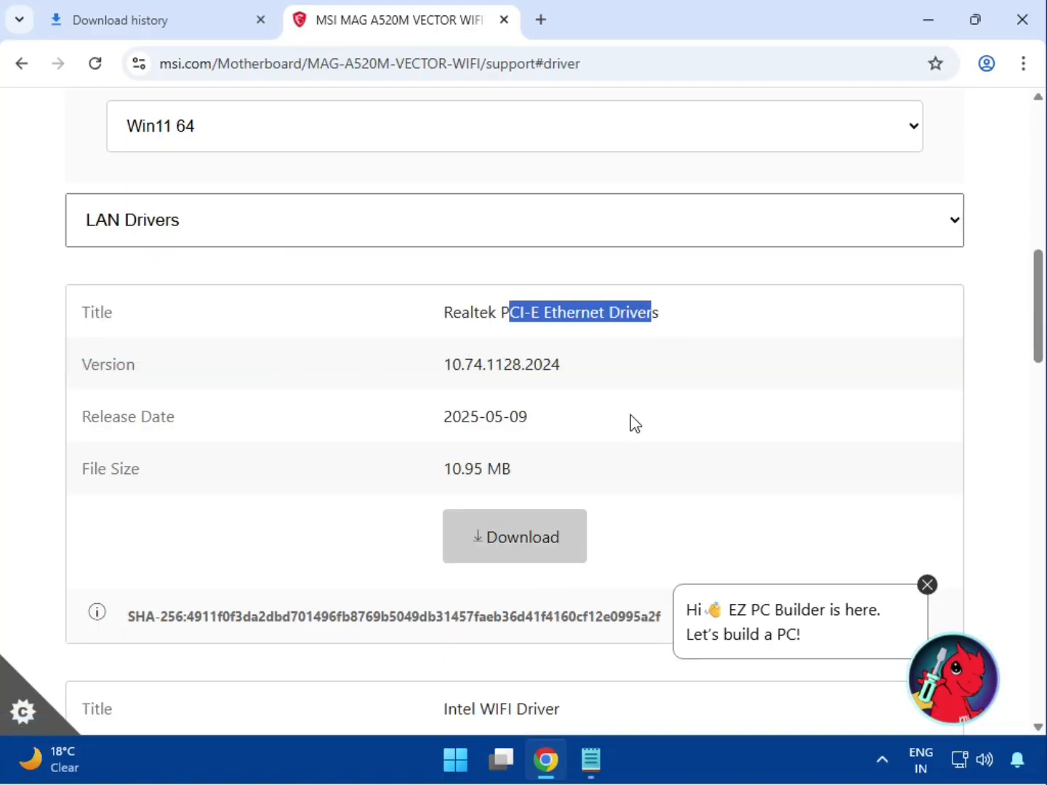
pyautogui.scroll(-4, 538, 535)
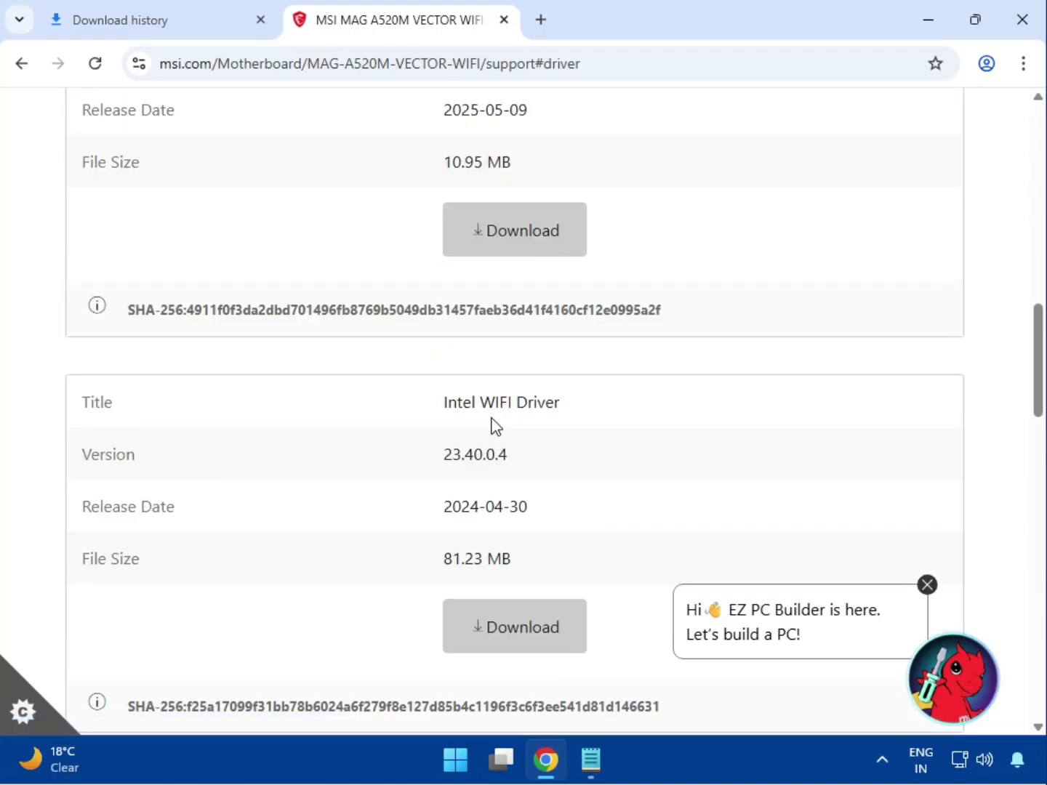
pyautogui.moveTo(498, 401); pyautogui.dragTo(571, 404)
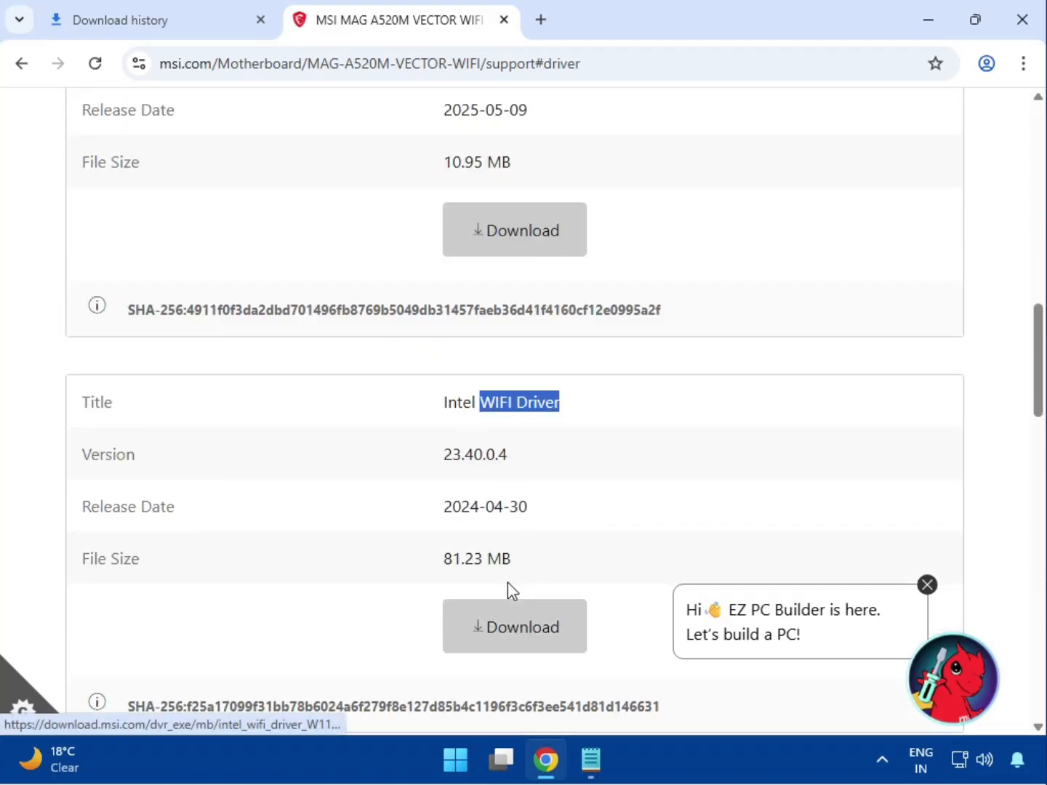
pyautogui.scroll(-4, 507, 585)
pyautogui.moveTo(452, 492); pyautogui.dragTo(564, 492)
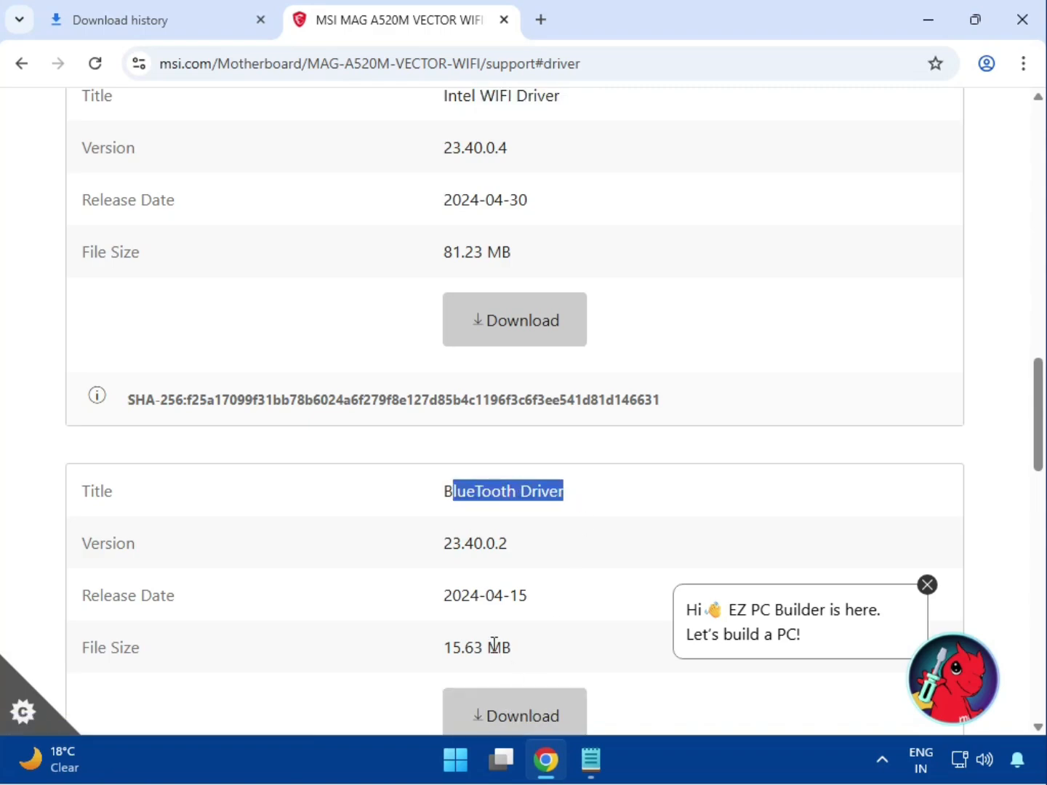
pyautogui.scroll(-4, 485, 638)
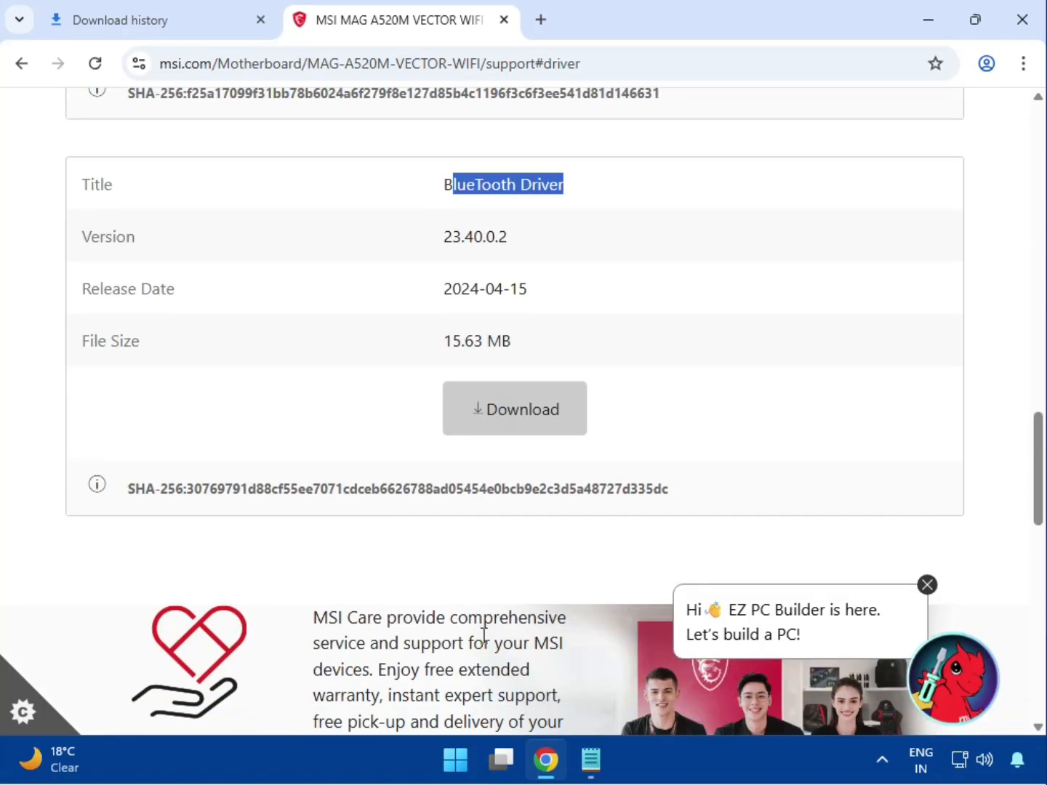
pyautogui.scroll(9, 483, 638)
pyautogui.scroll(9, 478, 630)
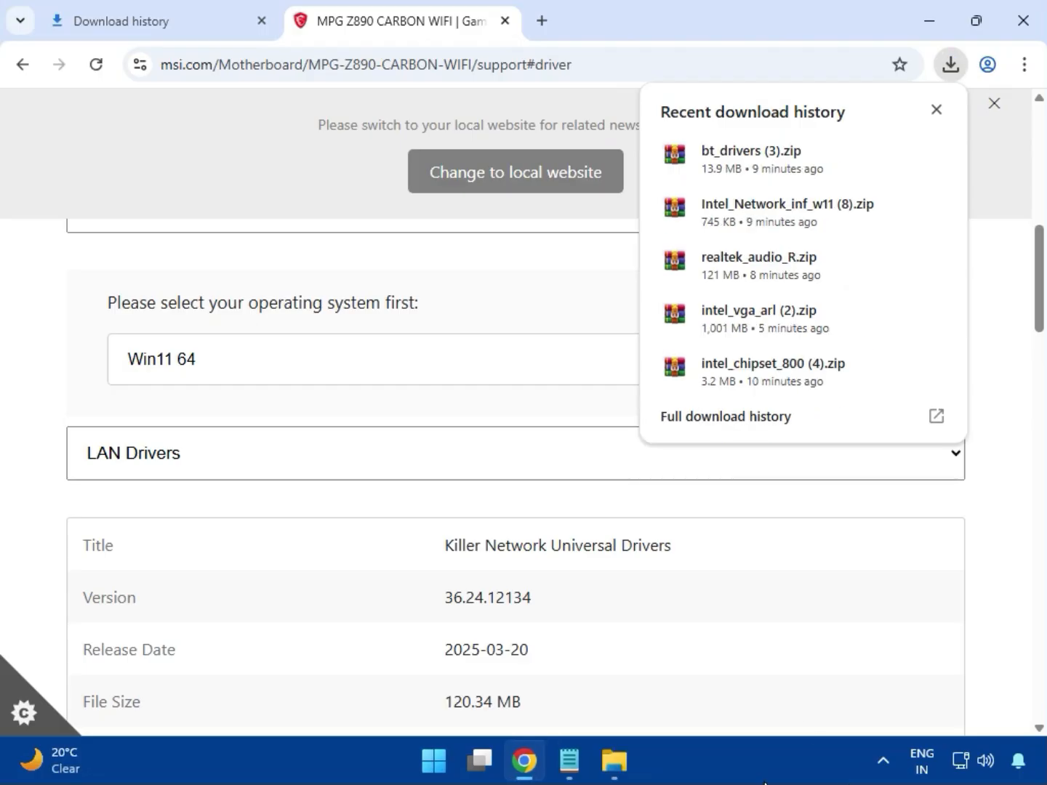
# Open the full download history and show bt_drivers (3).zip in its folder in File Explorer.
pyautogui.click(702, 423)
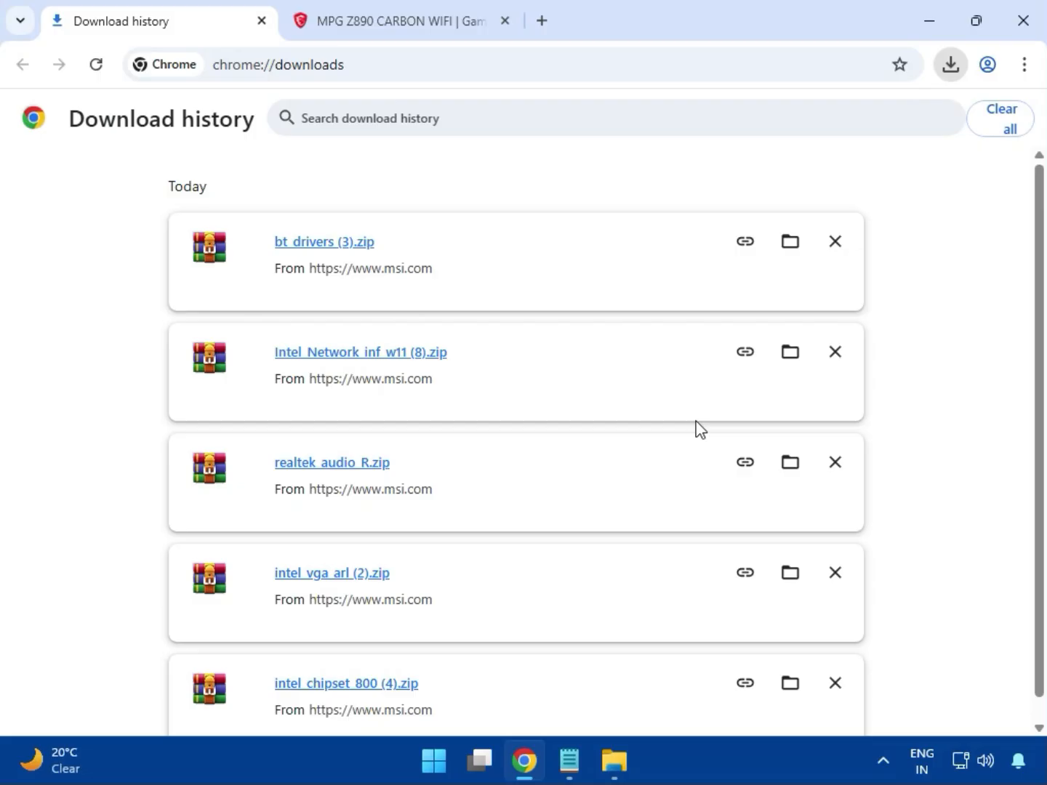
pyautogui.click(785, 244)
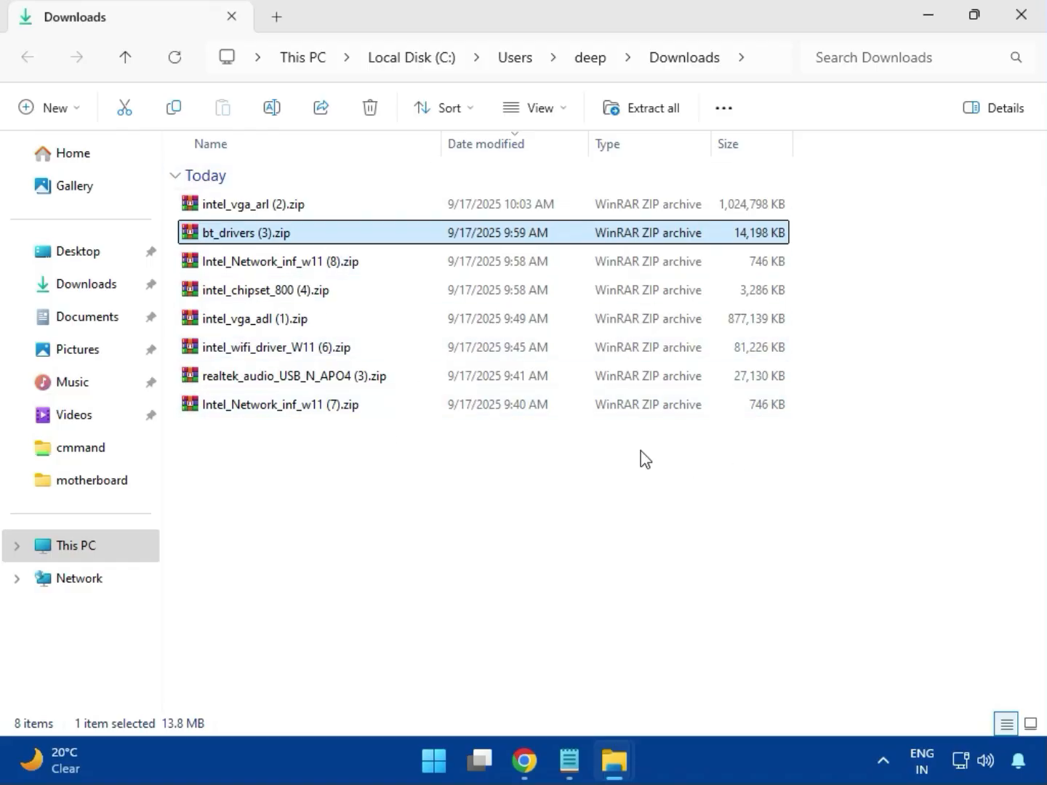
# Open intel_vga_arl (2).zip in WinRAR, dismiss the licence reminder and enter the Intel VGA Driver_32.0.101.6629 folder.
pyautogui.click(291, 213)
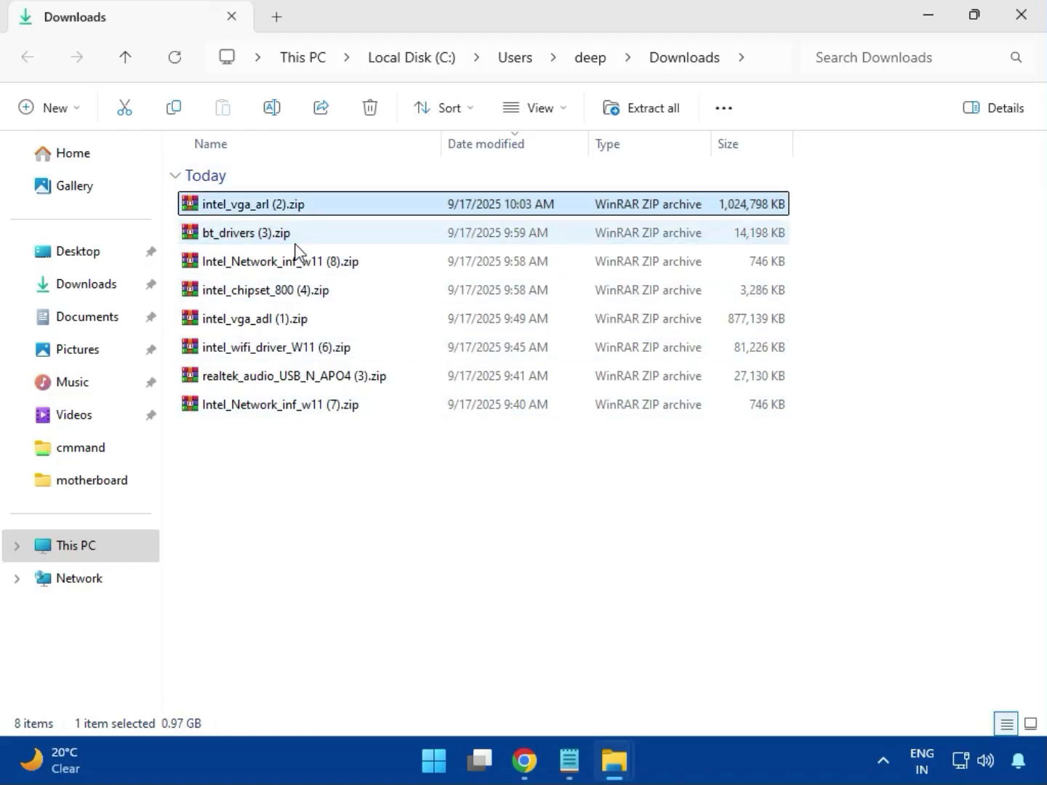
pyautogui.doubleClick(285, 206)
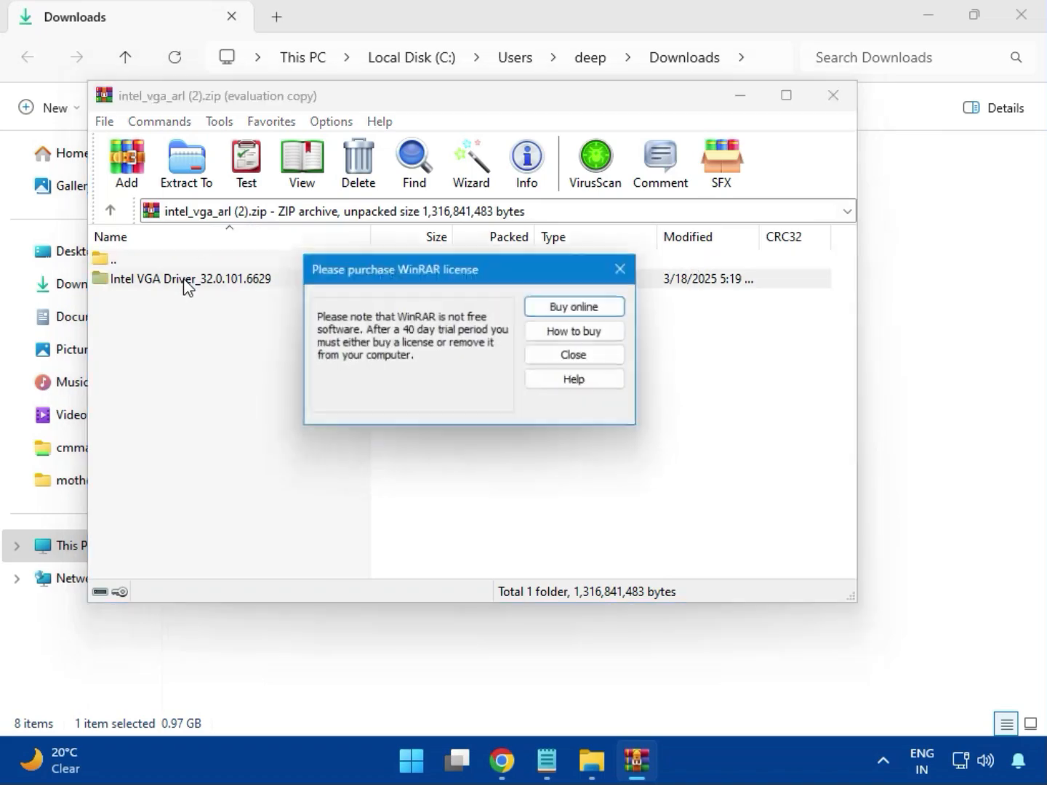
pyautogui.click(619, 269)
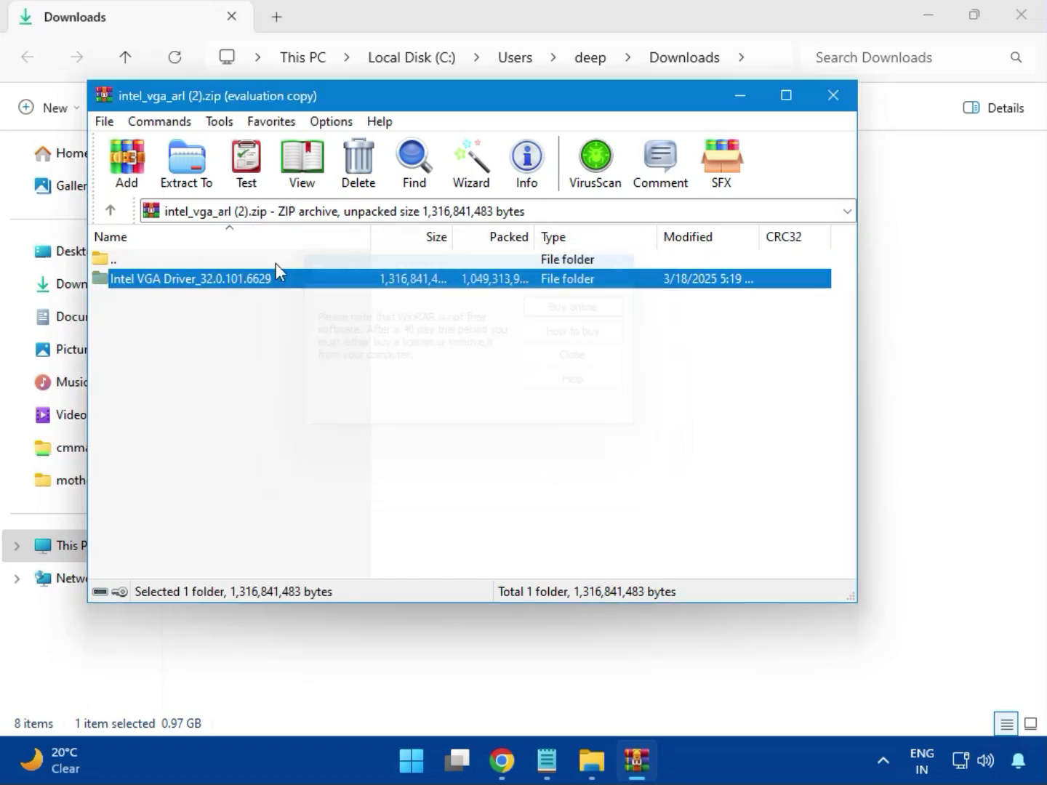
pyautogui.doubleClick(217, 279)
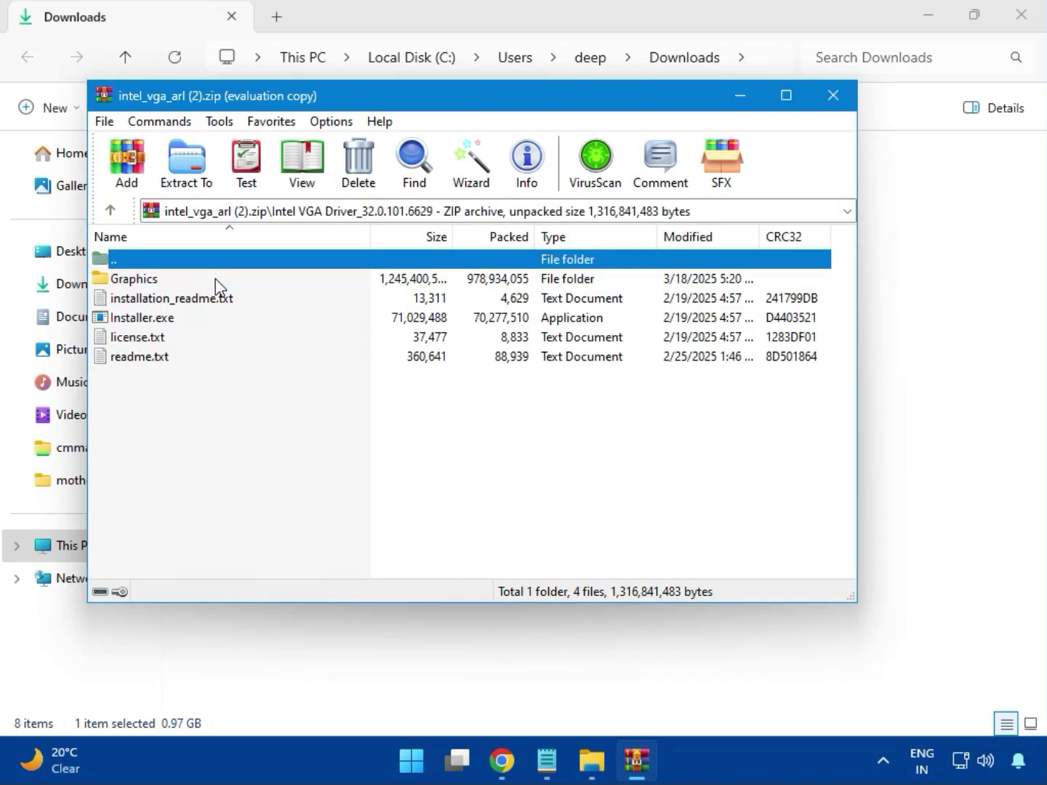
# Try to install the Intel graphics driver with Installer.exe, allowing it to make changes, and close the installer and archive.
pyautogui.click(175, 321)
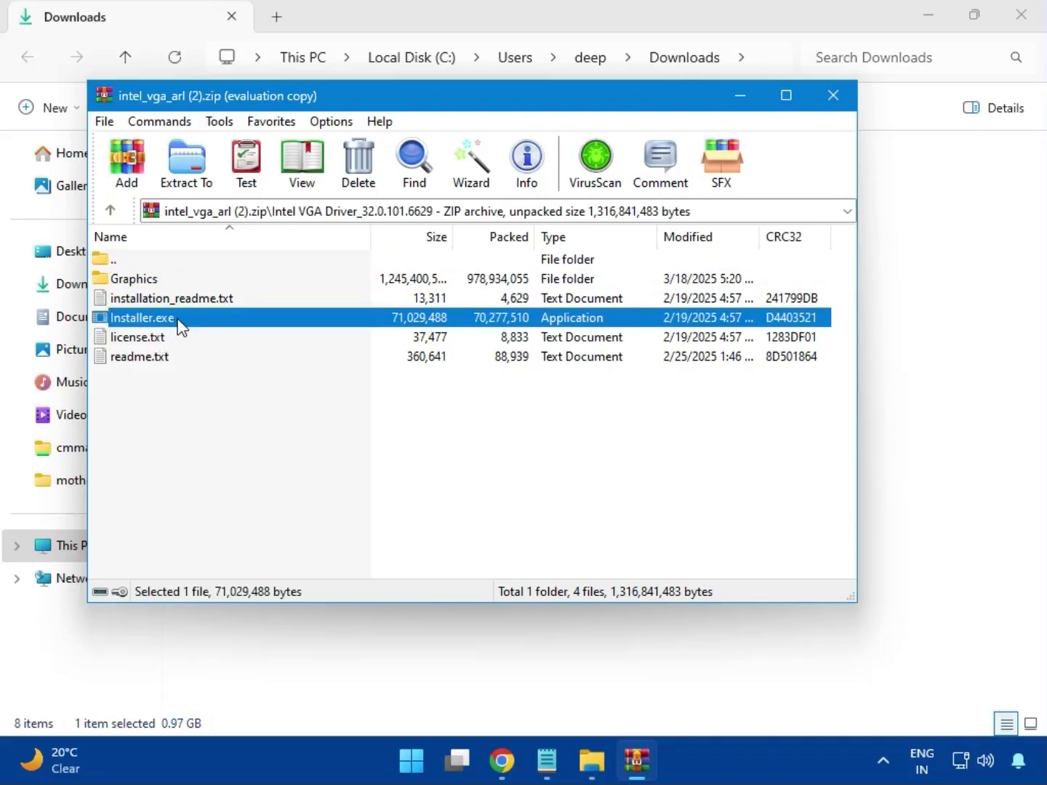
pyautogui.doubleClick(205, 321)
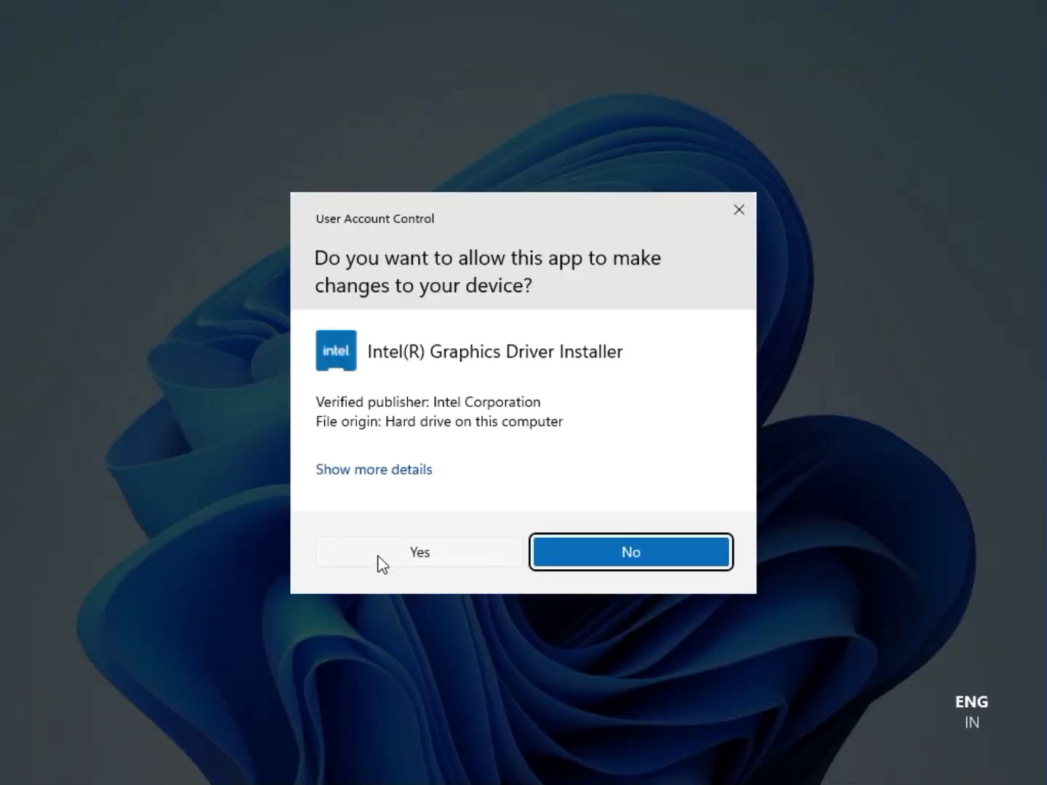
pyautogui.click(404, 553)
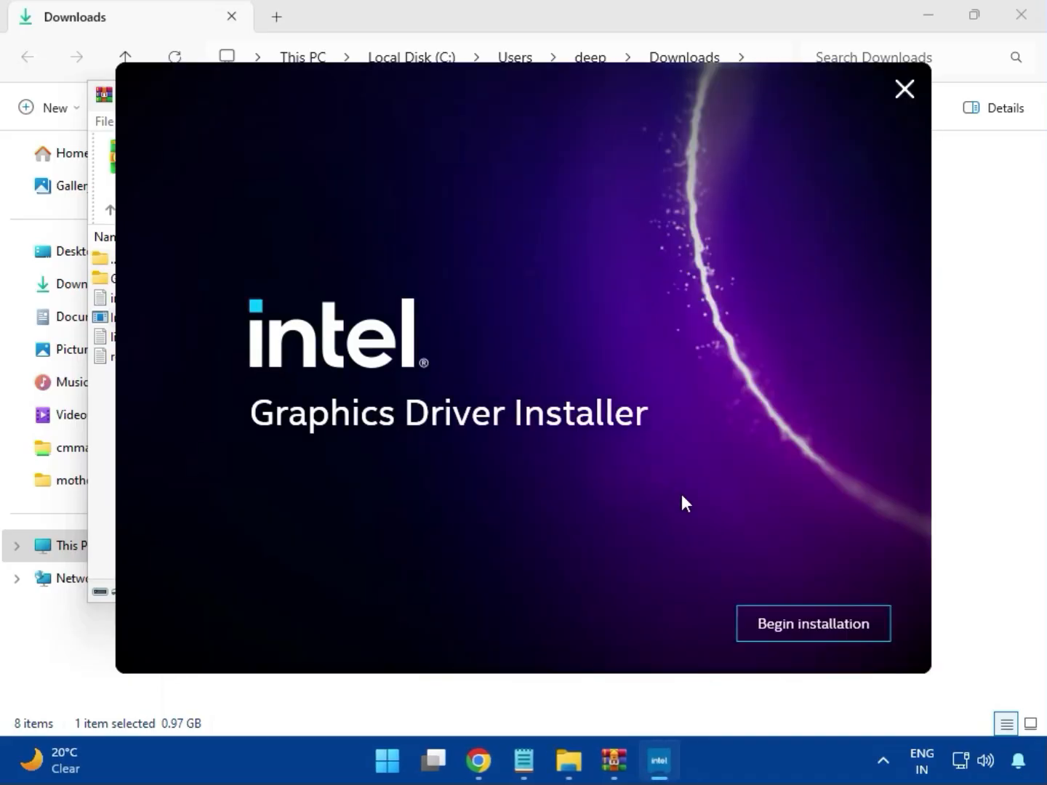
pyautogui.click(797, 623)
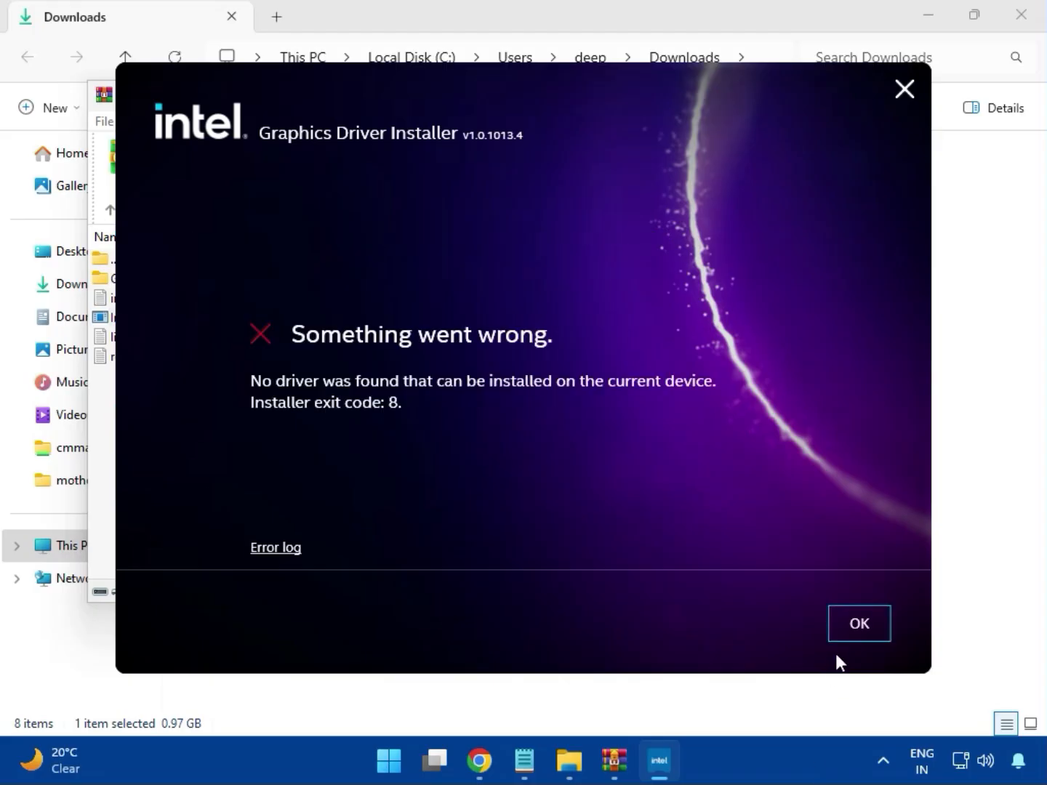
pyautogui.click(845, 640)
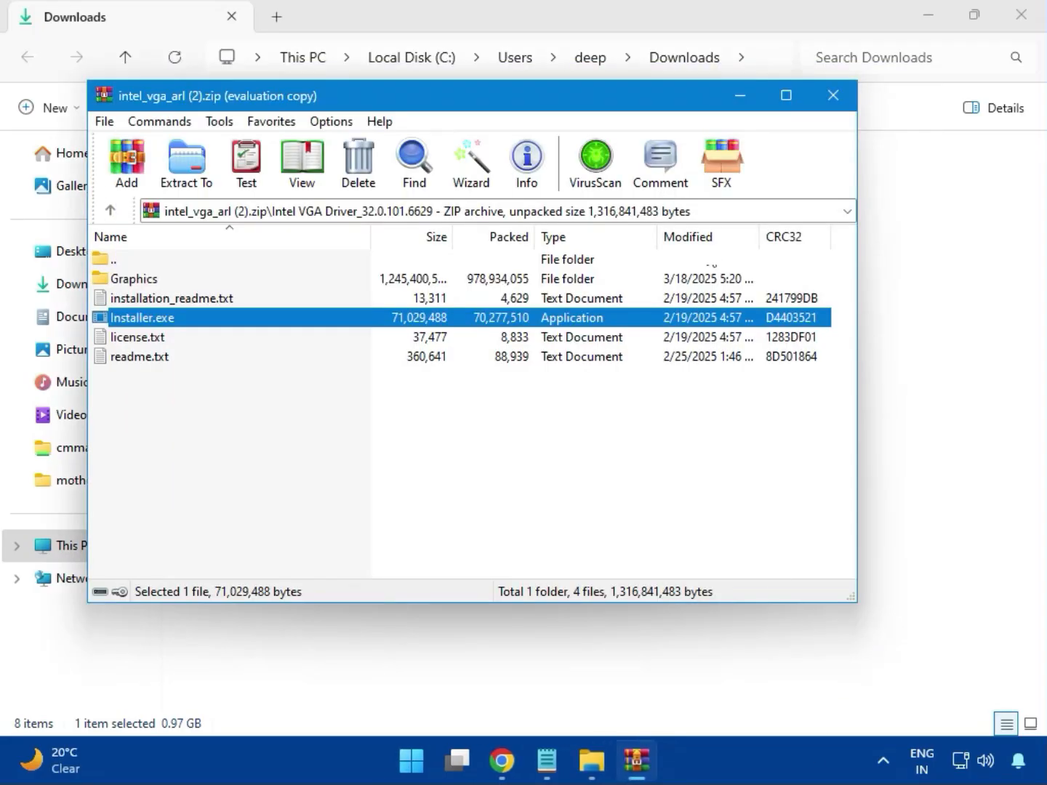
pyautogui.click(832, 94)
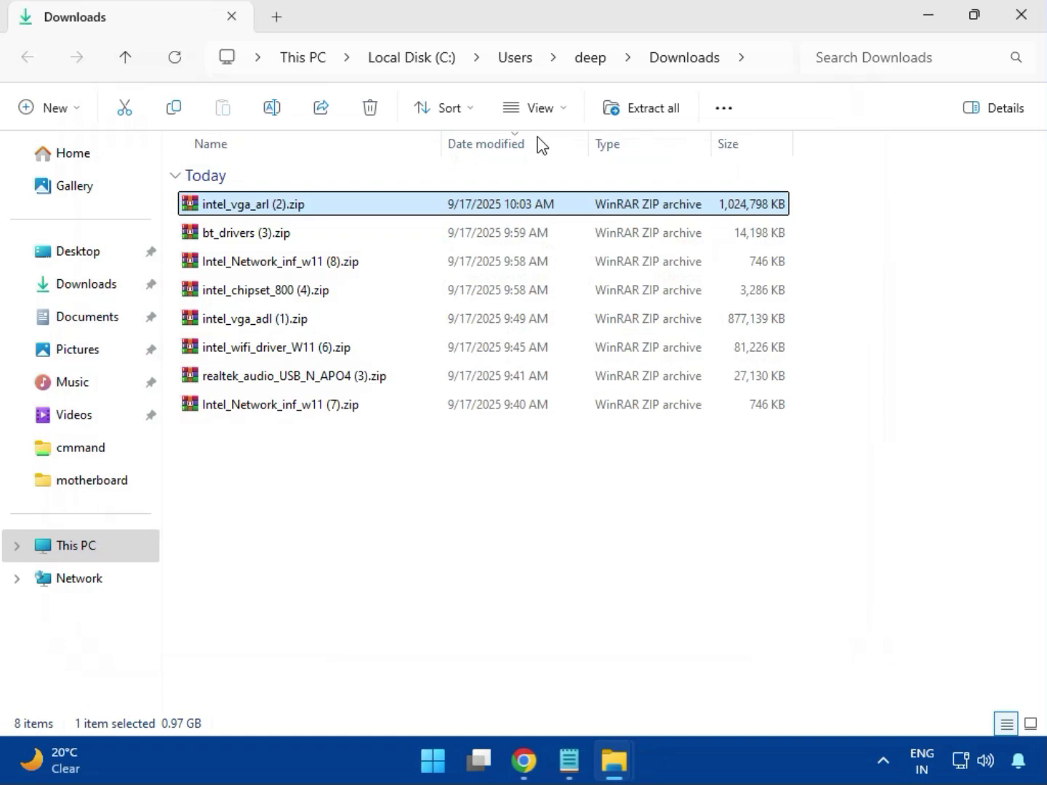
# Open the Bluetooth driver archive bt_drivers (3).zip from the Downloads folder and dismiss the WinRAR licence reminder.
pyautogui.click(225, 244)
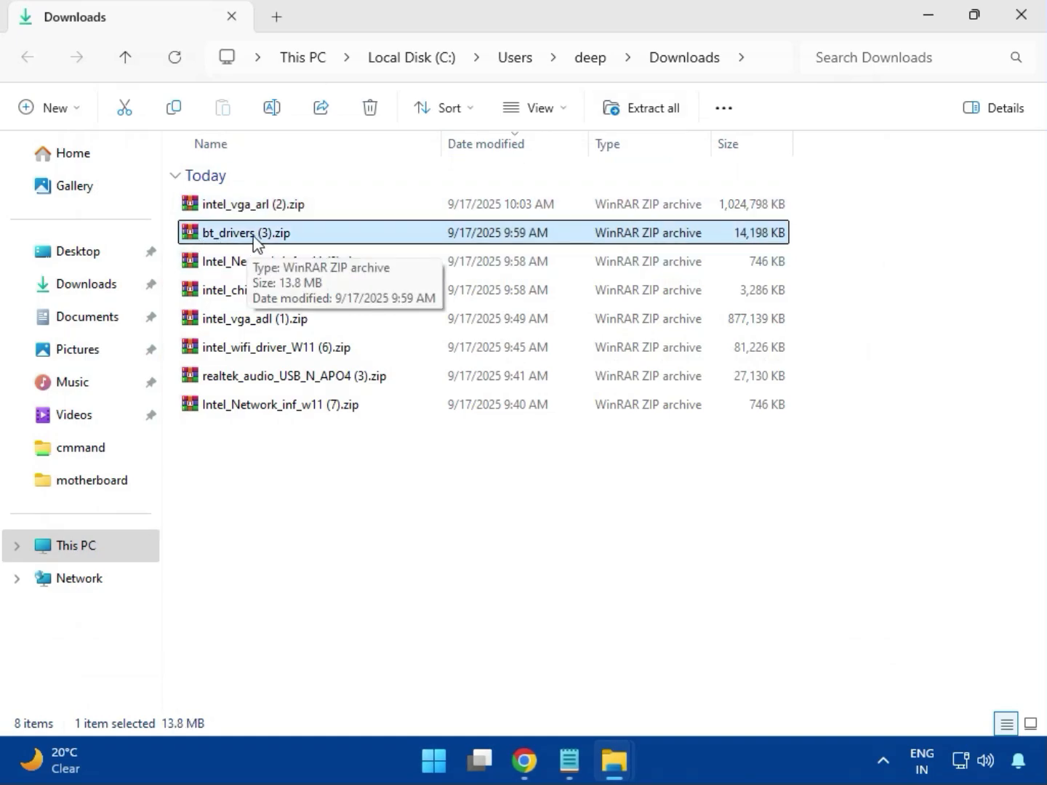
pyautogui.doubleClick(252, 232)
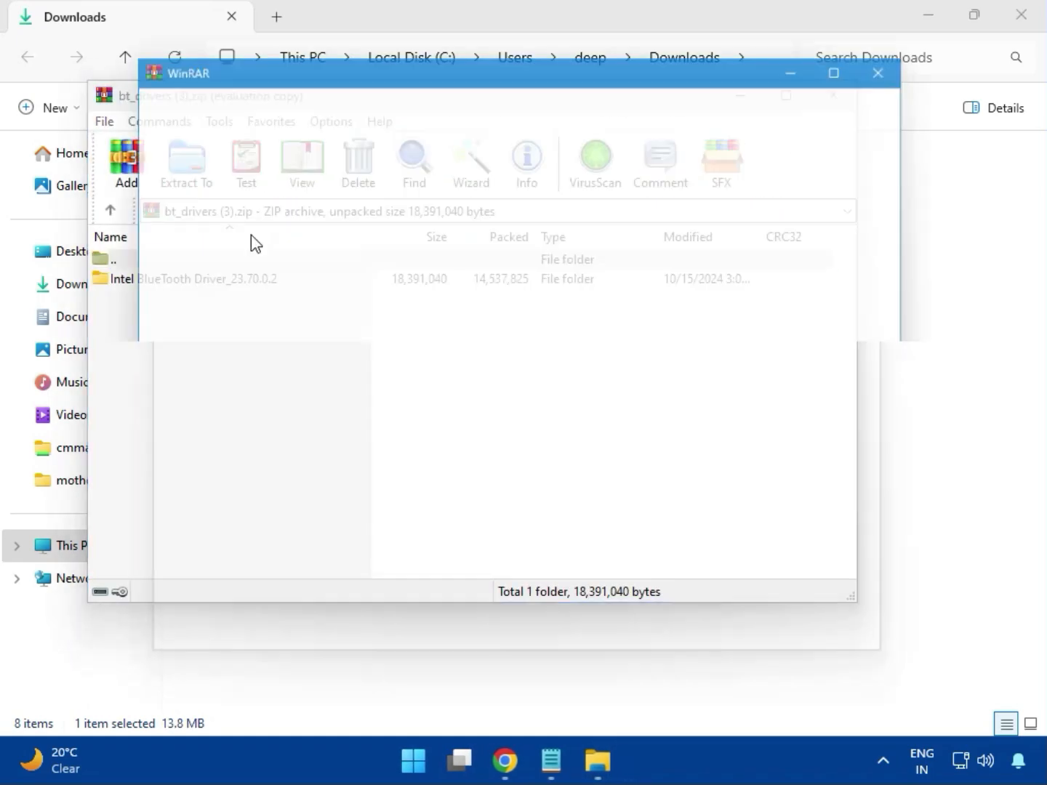
pyautogui.click(905, 57)
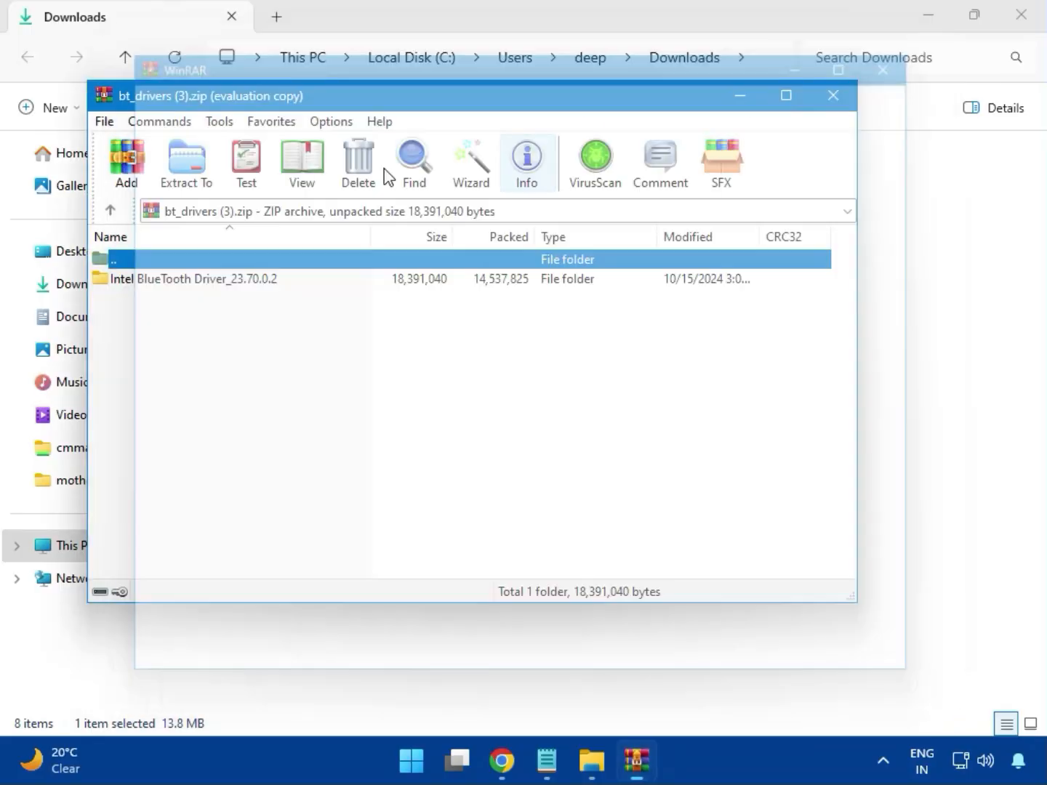
# Run Intel Bluetooth.msi from the Intel BlueTooth Driver_23.70.0.2 folder and accept the licence agreement in the setup wizard.
pyautogui.click(158, 282)
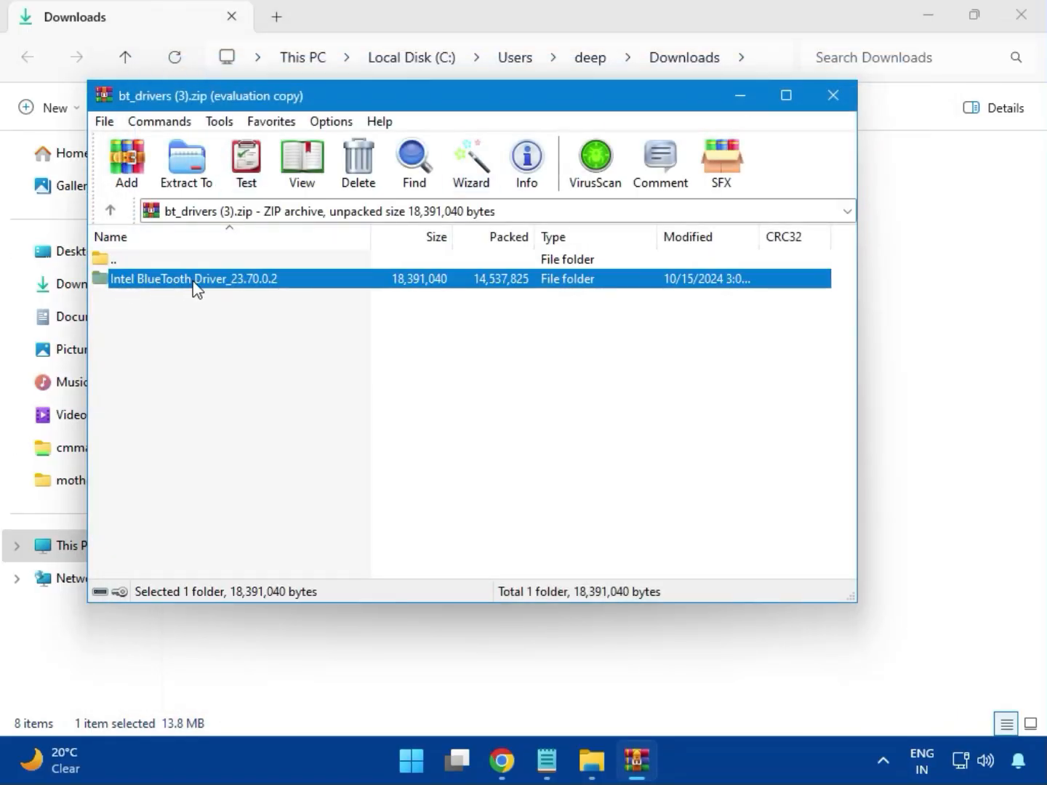
pyautogui.doubleClick(195, 280)
pyautogui.doubleClick(174, 282)
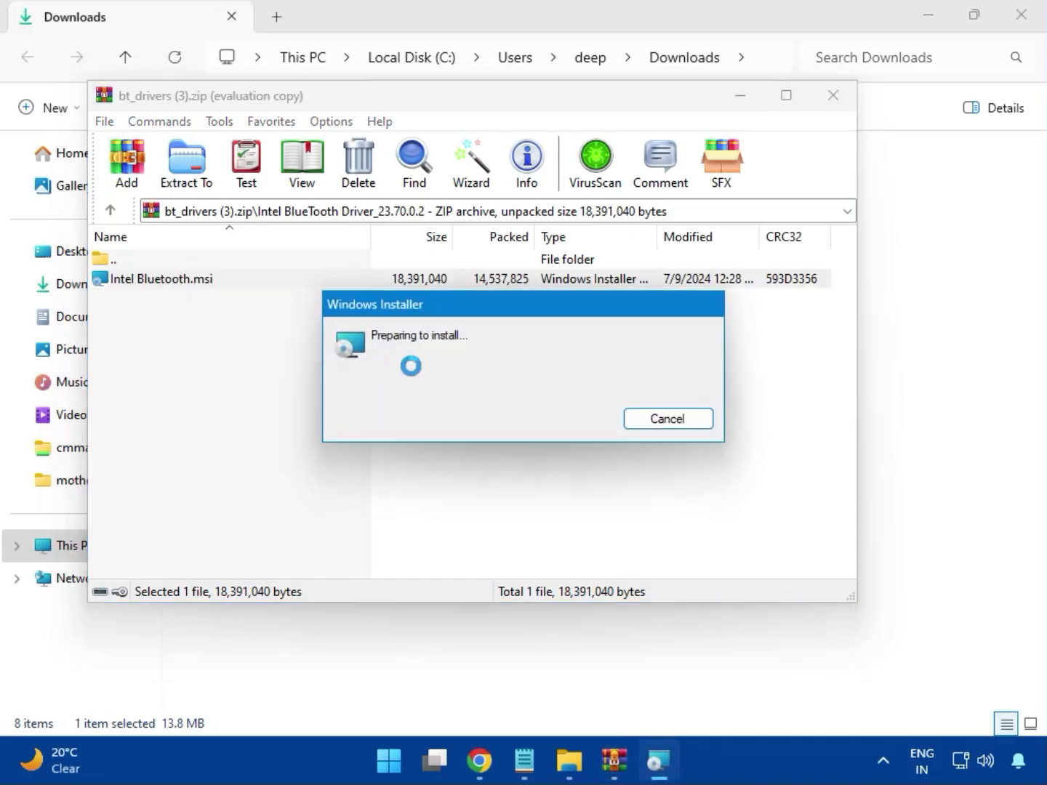
pyautogui.click(628, 538)
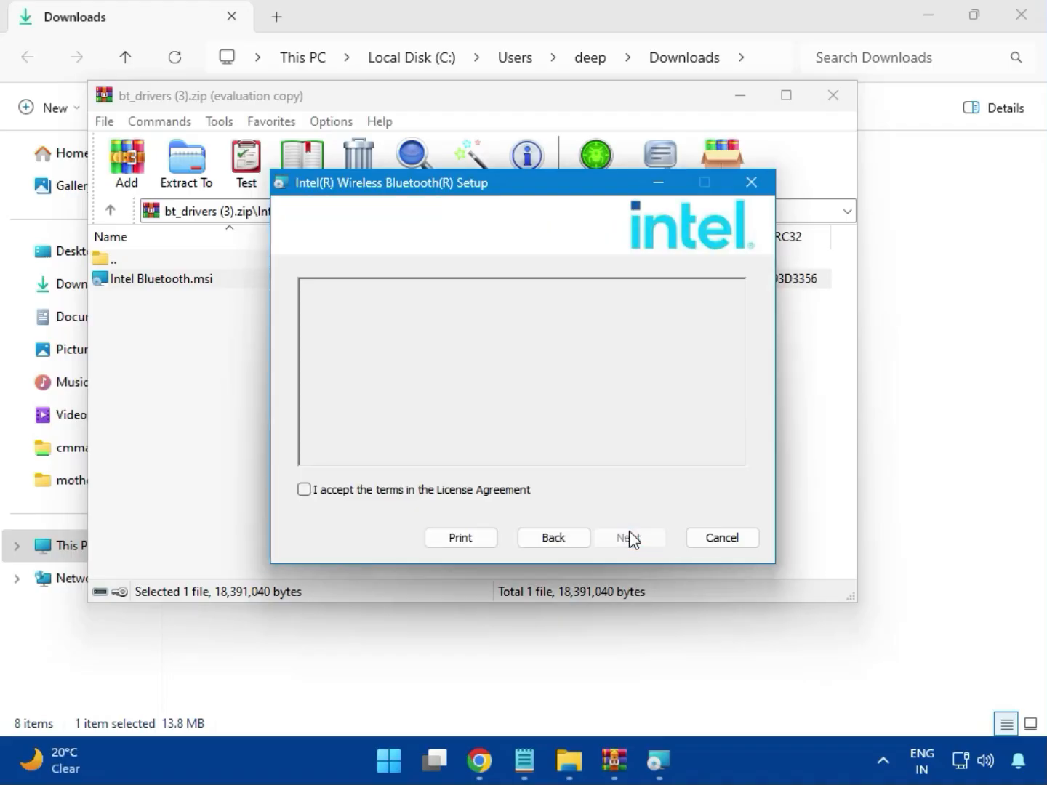
pyautogui.click(371, 494)
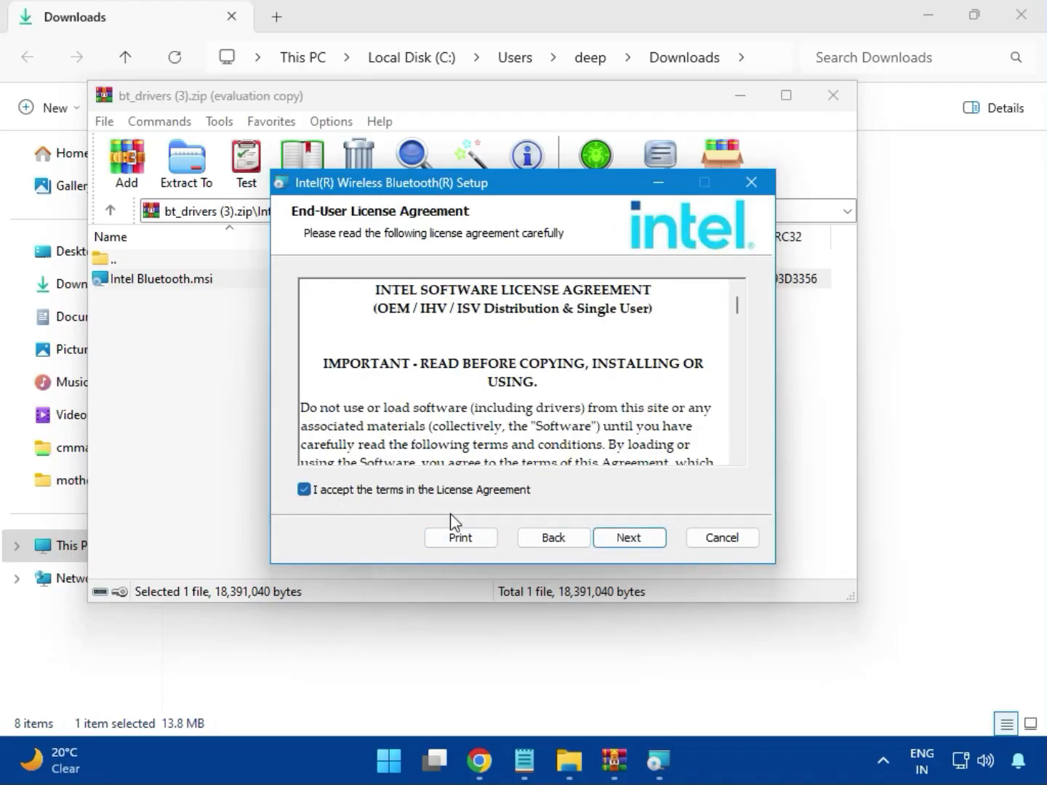
pyautogui.click(616, 539)
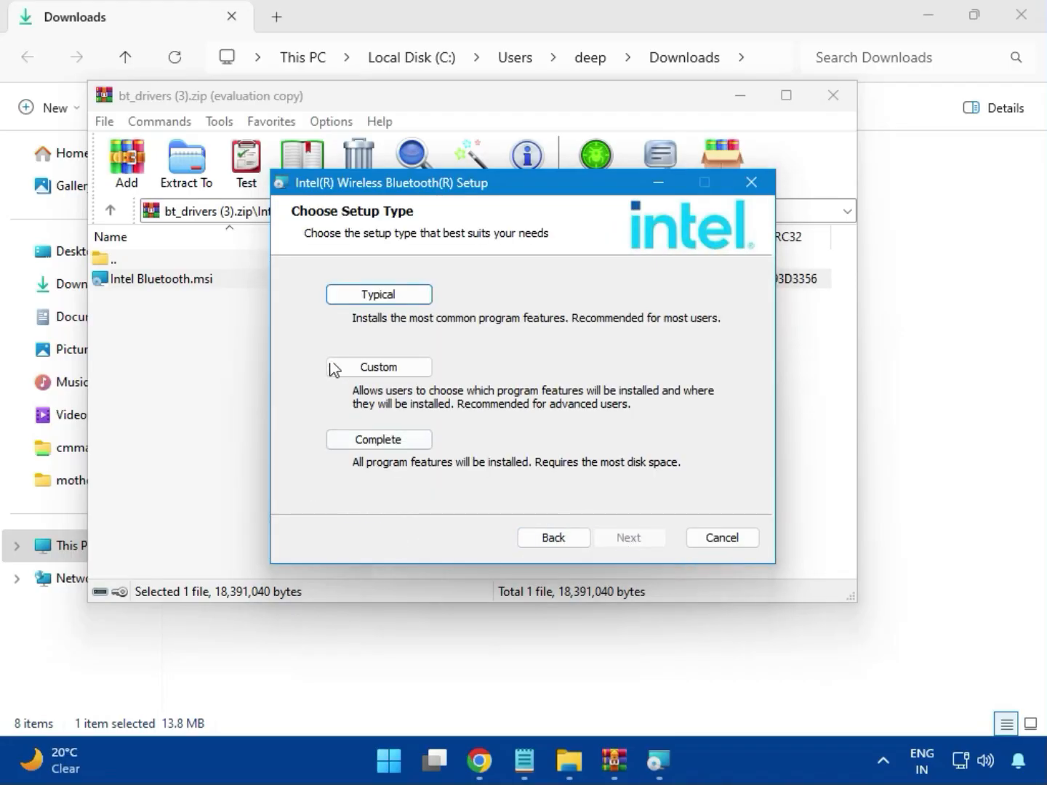
# Install Intel Wireless Bluetooth with the Typical setup, allow it to make changes, finish the wizard and close the archive.
pyautogui.click(362, 299)
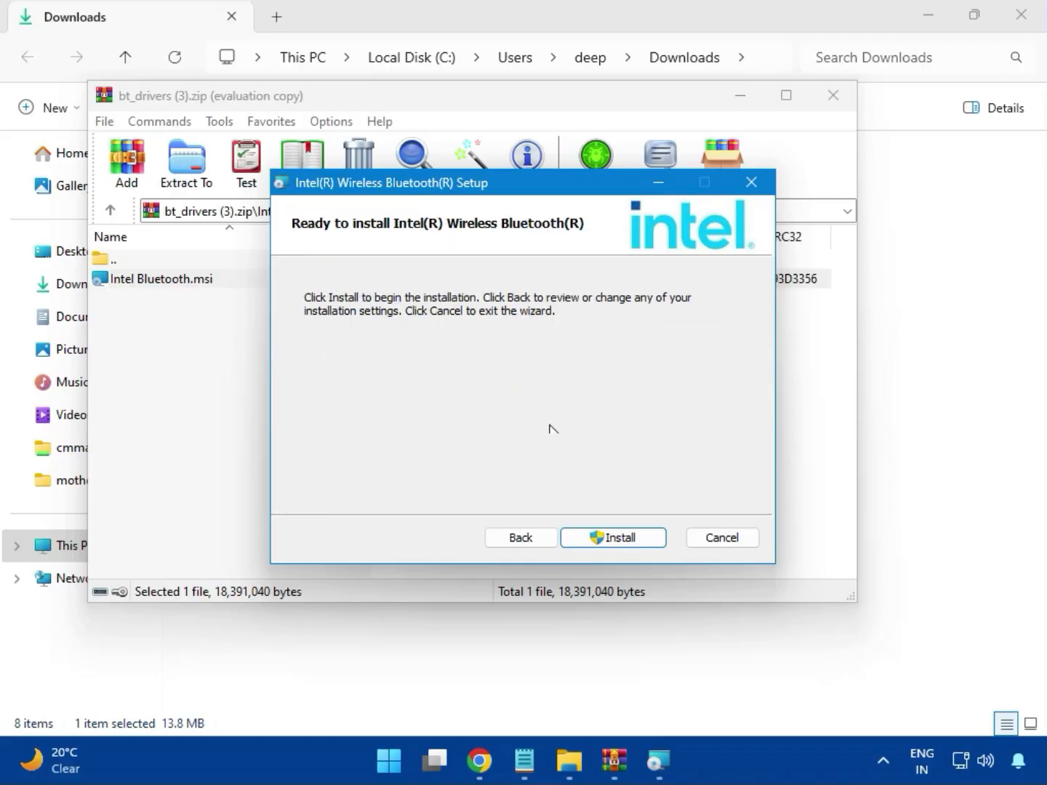
pyautogui.click(600, 538)
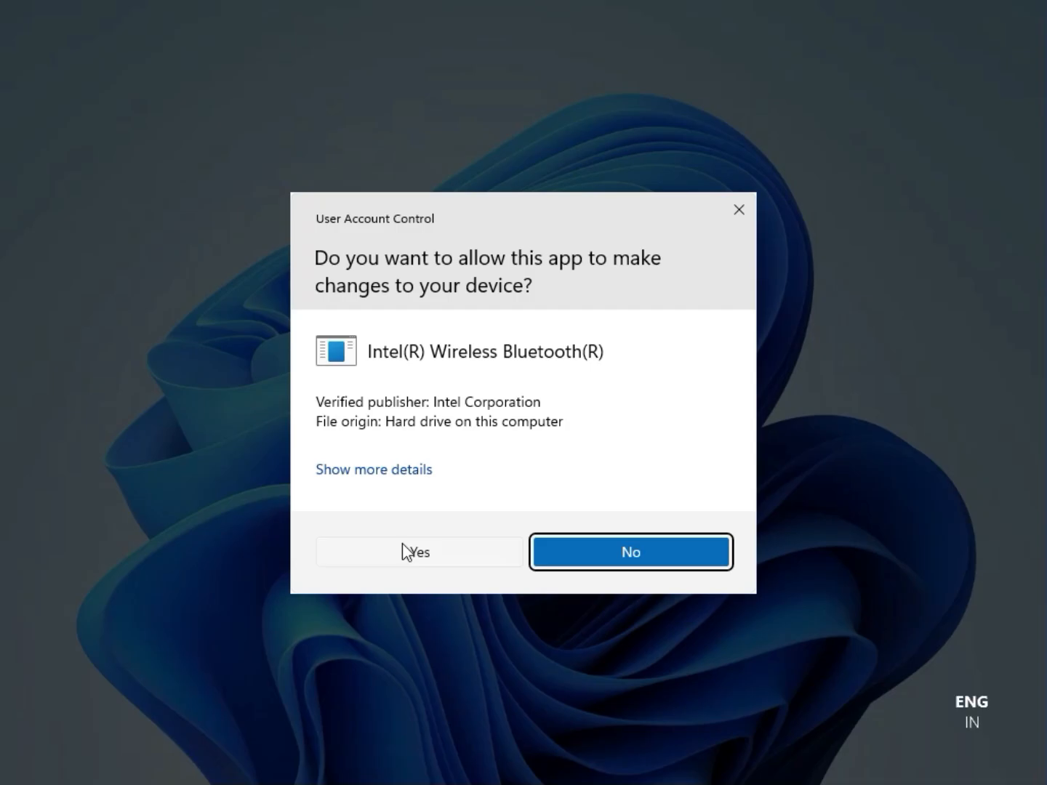
pyautogui.click(403, 541)
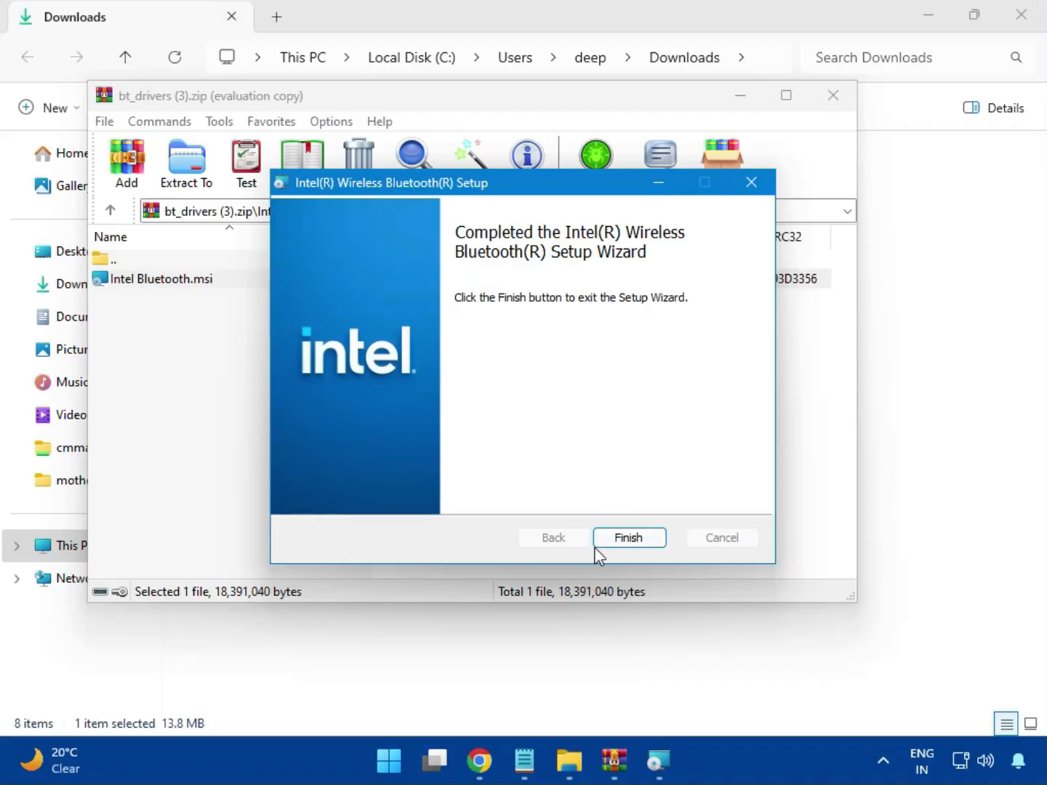
pyautogui.click(630, 538)
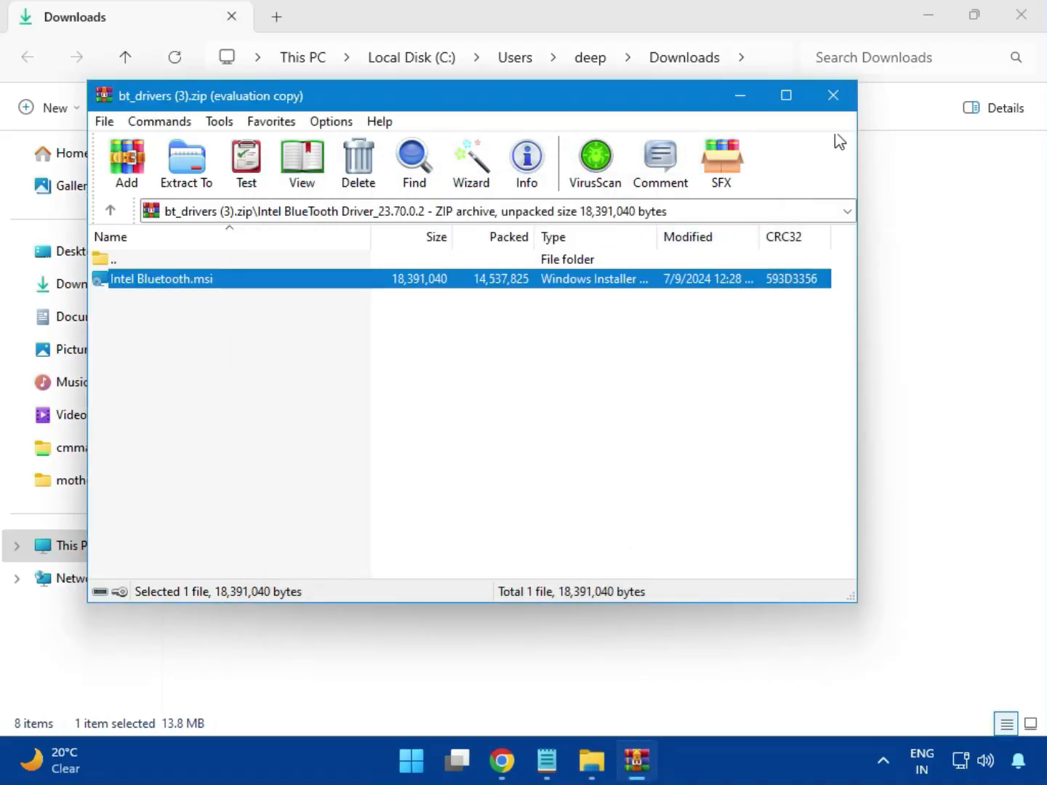
pyautogui.click(843, 109)
# Try to install the network driver with MSI SetupDrv64.exe from the W11 folder of Intel_Network_inf_w11 (8).zip, allowing changes, and close both windows.
pyautogui.click(273, 269)
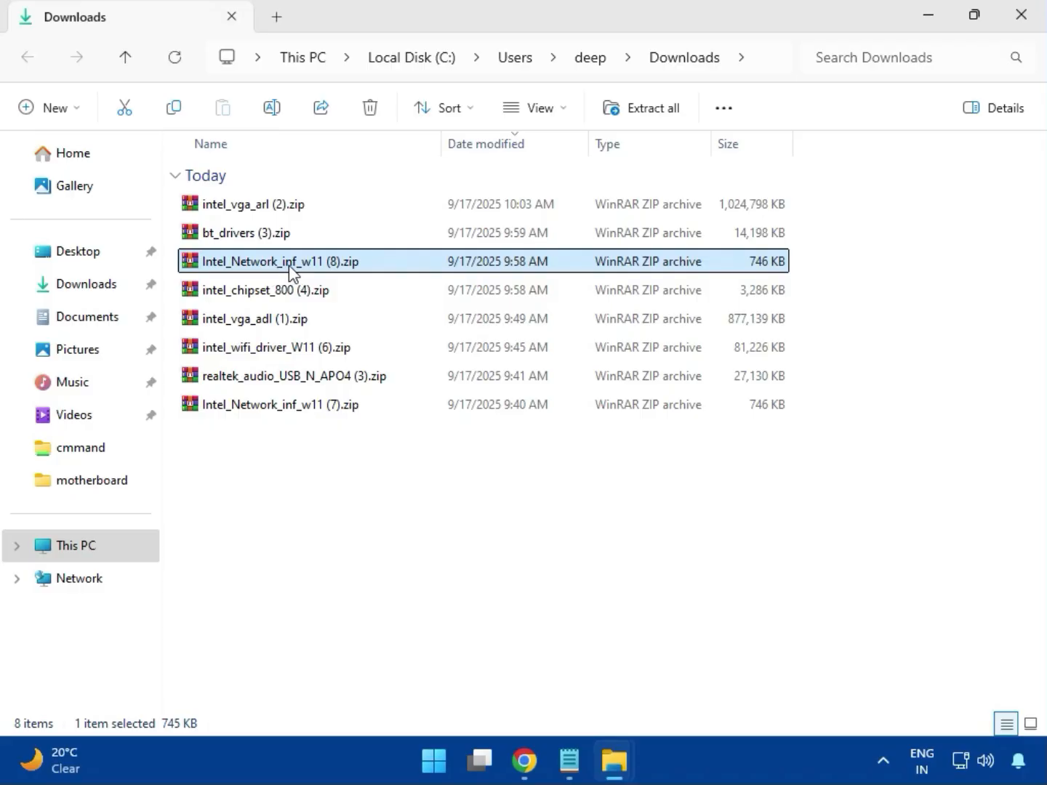
pyautogui.doubleClick(291, 267)
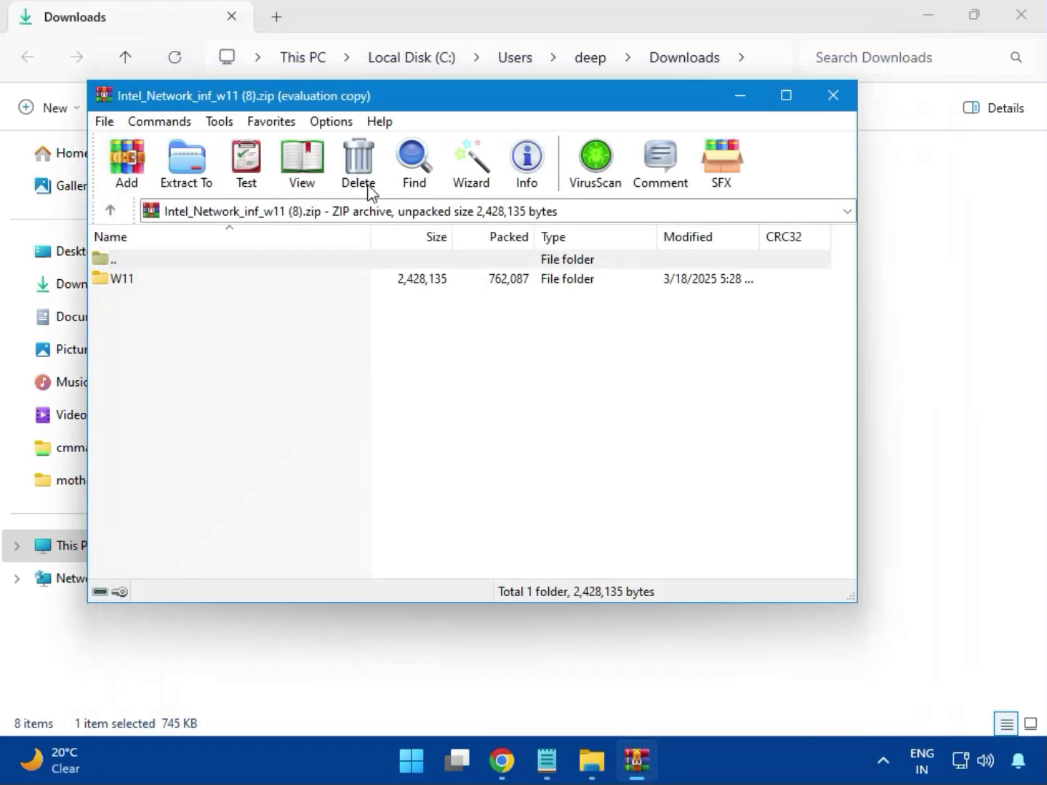
pyautogui.click(127, 284)
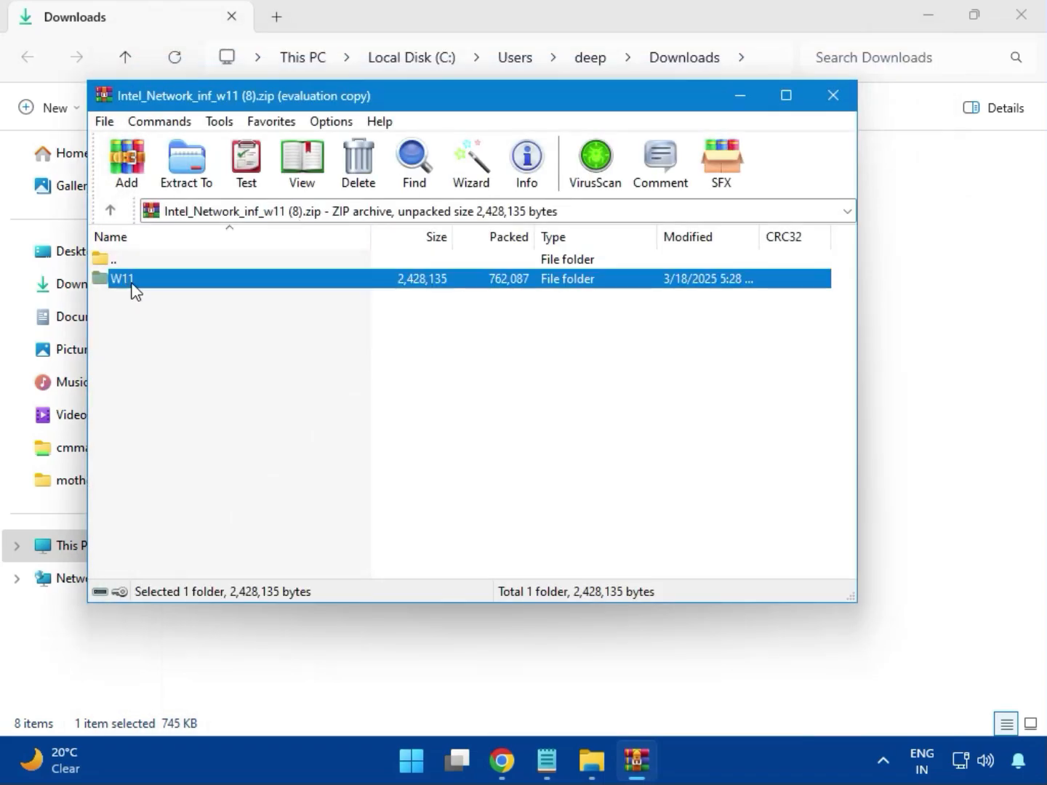
pyautogui.doubleClick(132, 283)
pyautogui.doubleClick(196, 359)
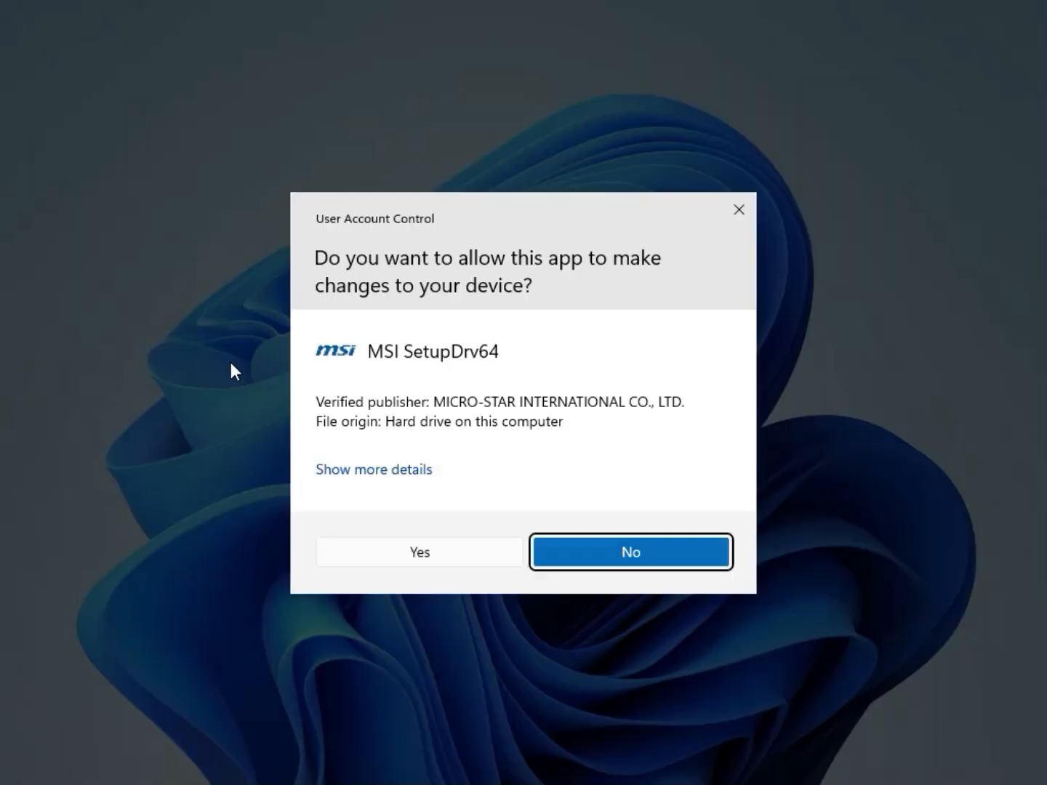
pyautogui.click(390, 549)
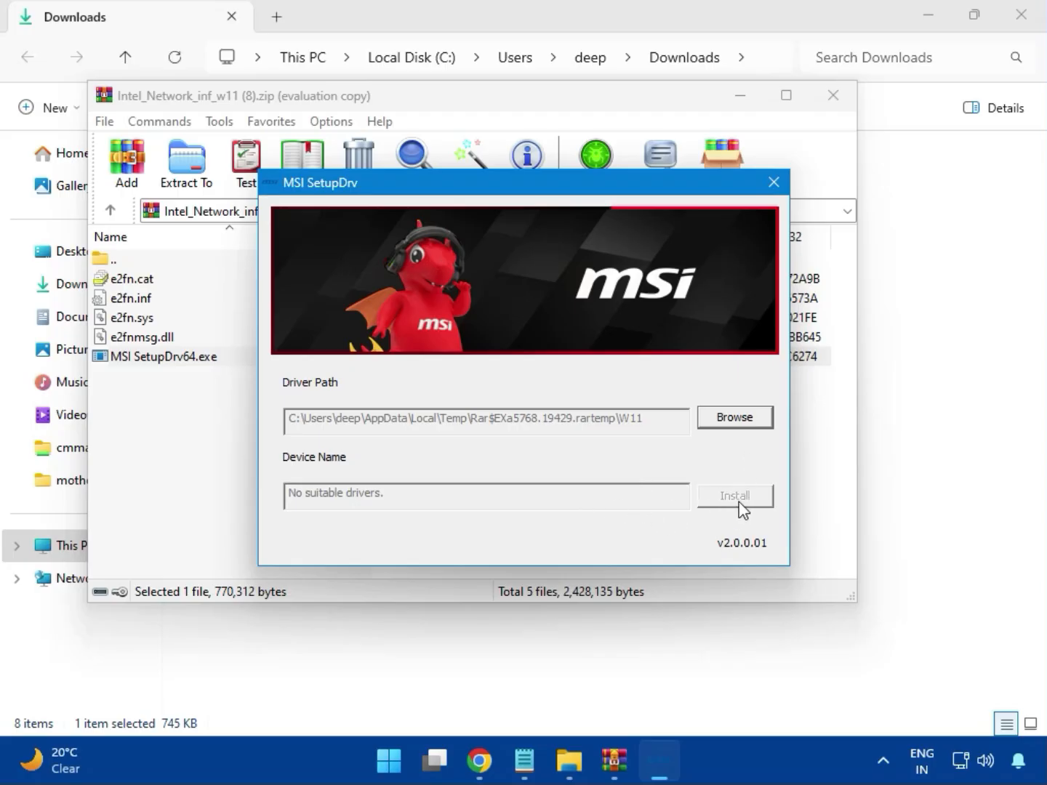
pyautogui.click(773, 182)
pyautogui.click(833, 111)
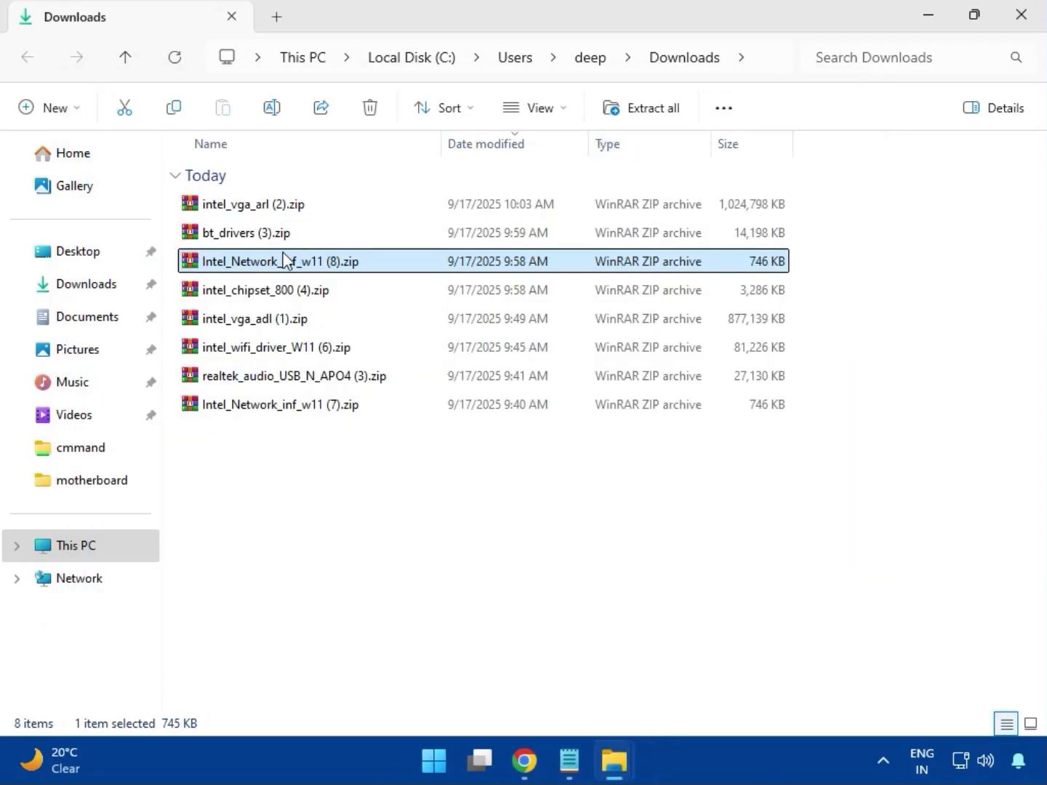
# Open intel_chipset_800 (4).zip, dismiss the WinRAR licence reminder and enter the Intel Chipset Driver_10.1.20062.8627 folder.
pyautogui.click(242, 292)
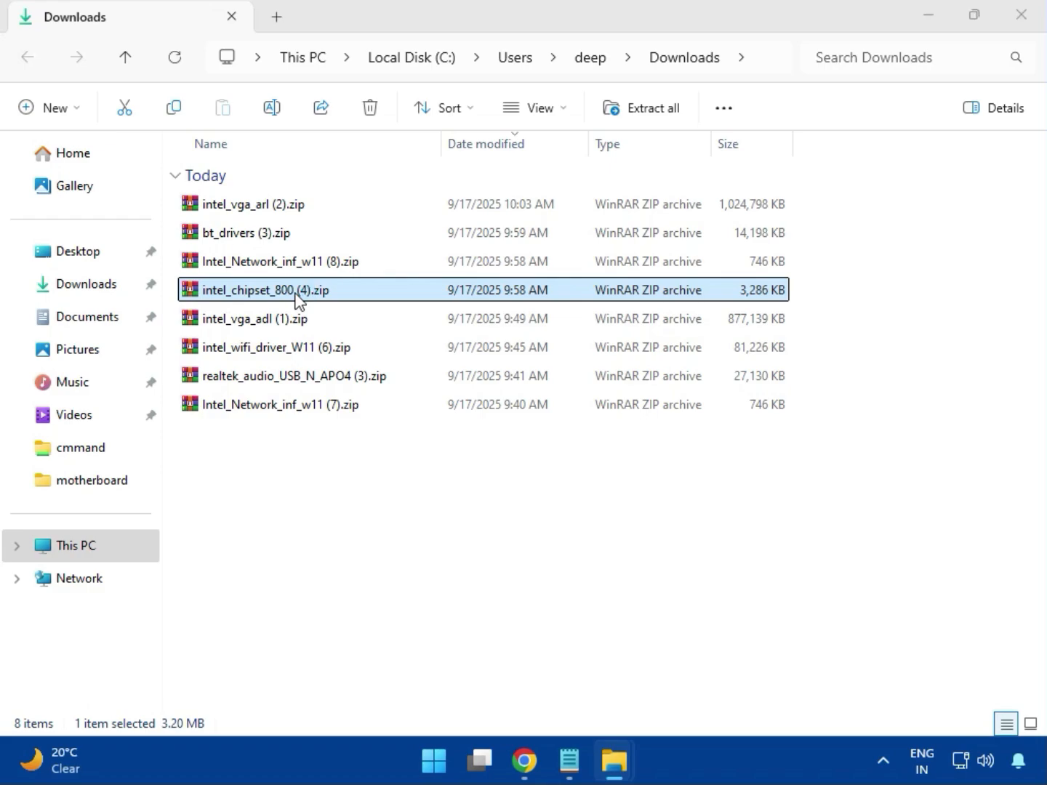
pyautogui.doubleClick(298, 295)
pyautogui.click(150, 290)
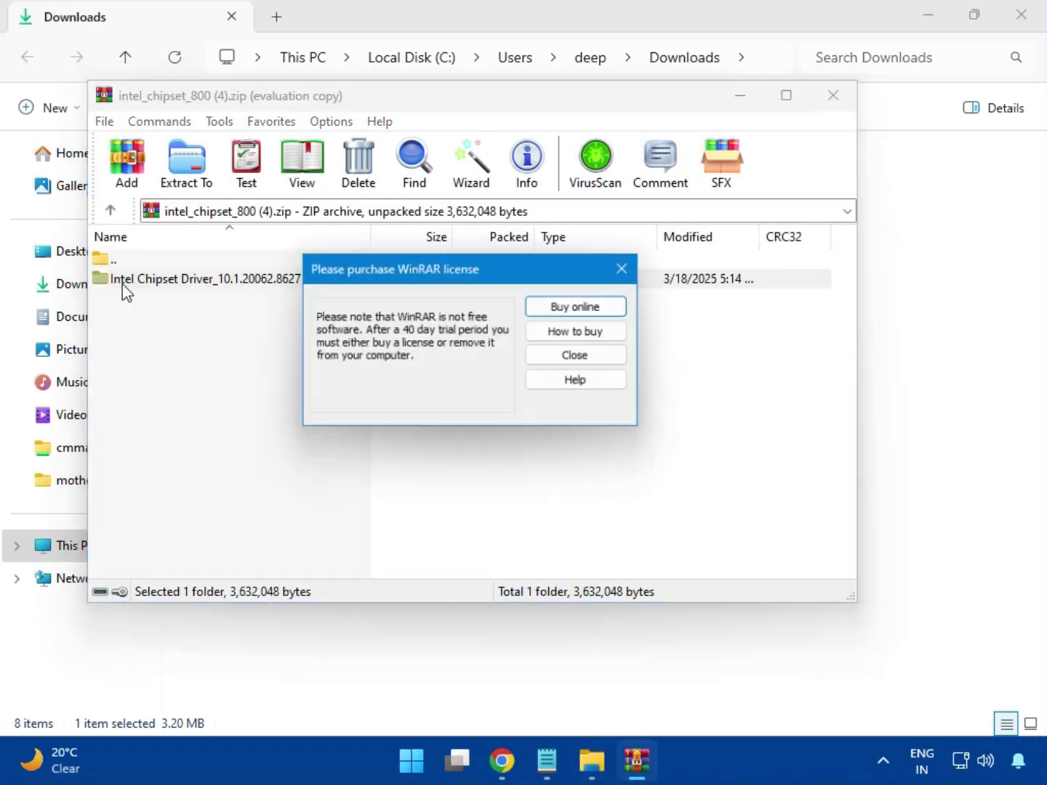
pyautogui.click(626, 268)
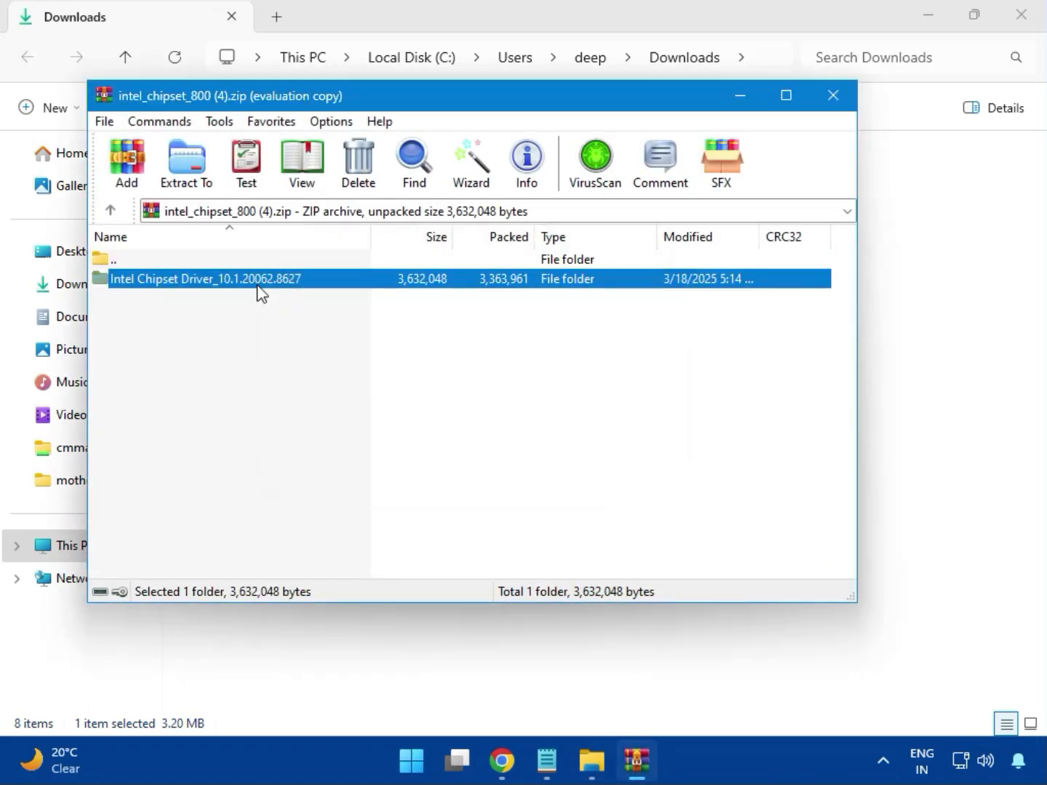
pyautogui.doubleClick(257, 283)
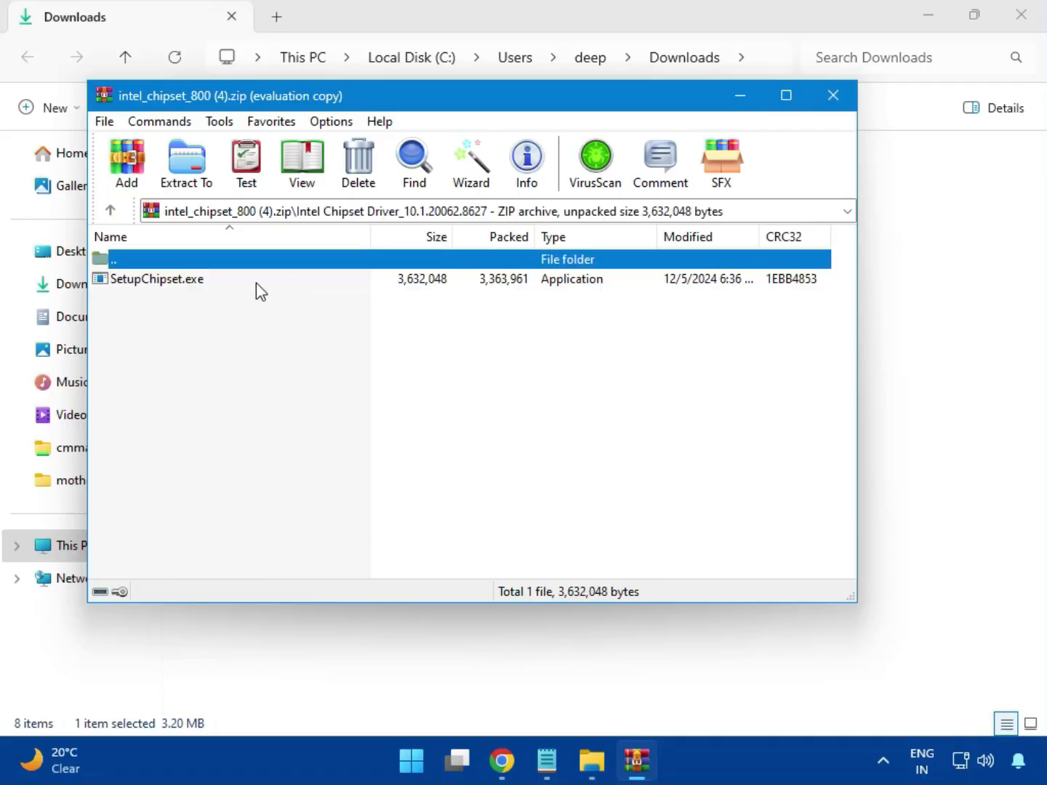
# Try to install the Intel Chipset Device Software with SetupChipset.exe, allowing it to make changes, and close the installer and archive.
pyautogui.doubleClick(167, 284)
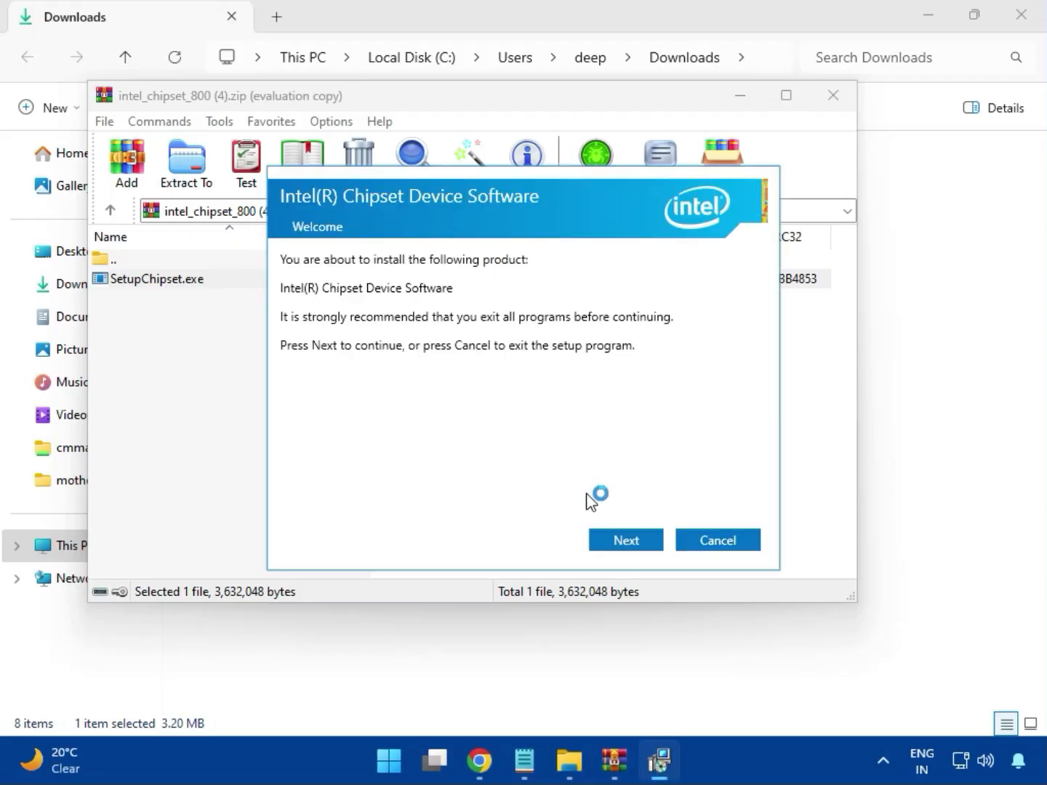
pyautogui.click(630, 542)
pyautogui.click(630, 541)
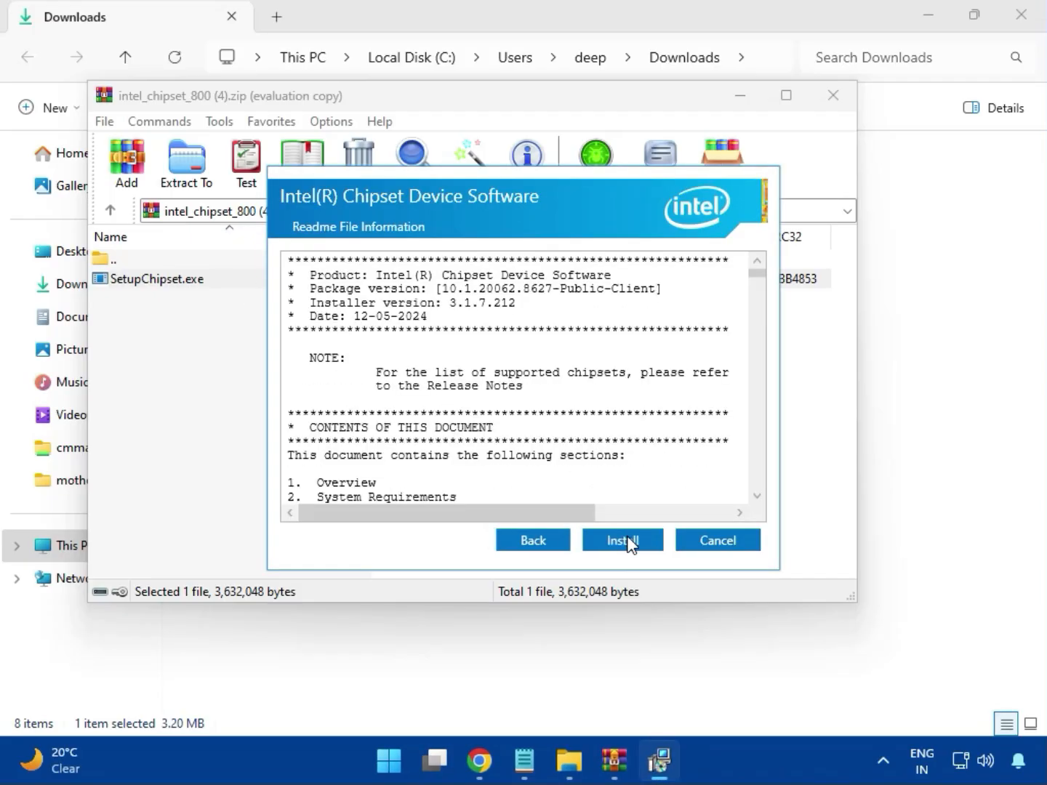
pyautogui.click(631, 541)
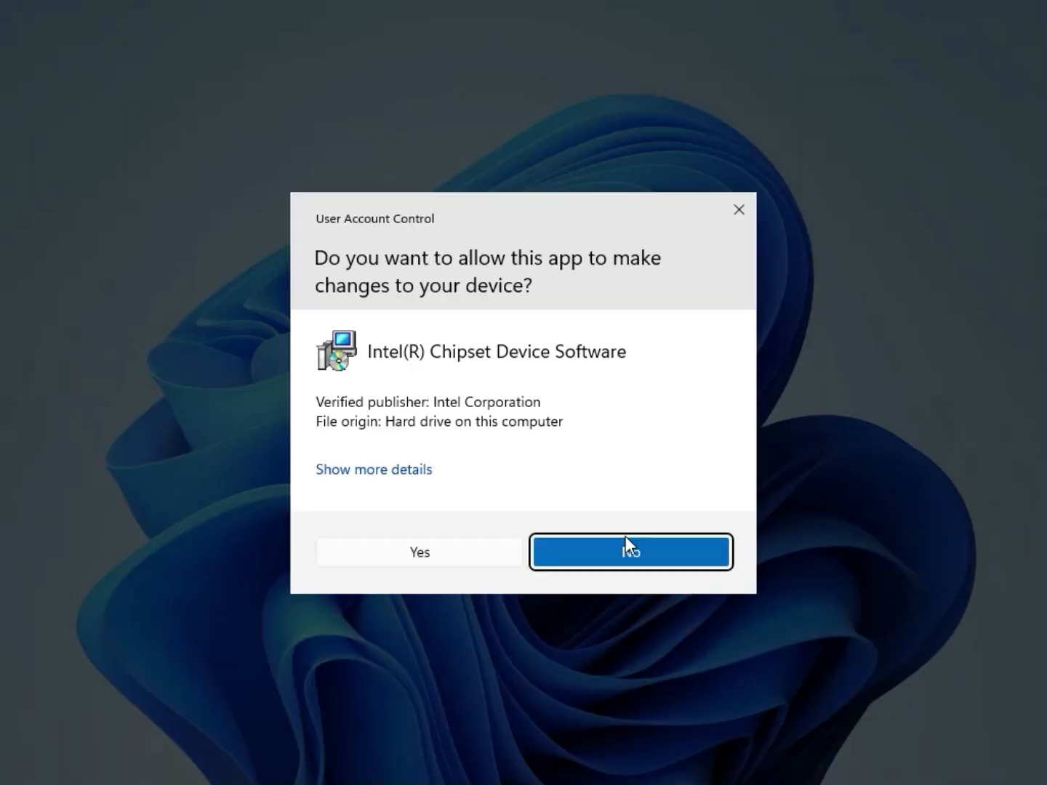
pyautogui.click(505, 549)
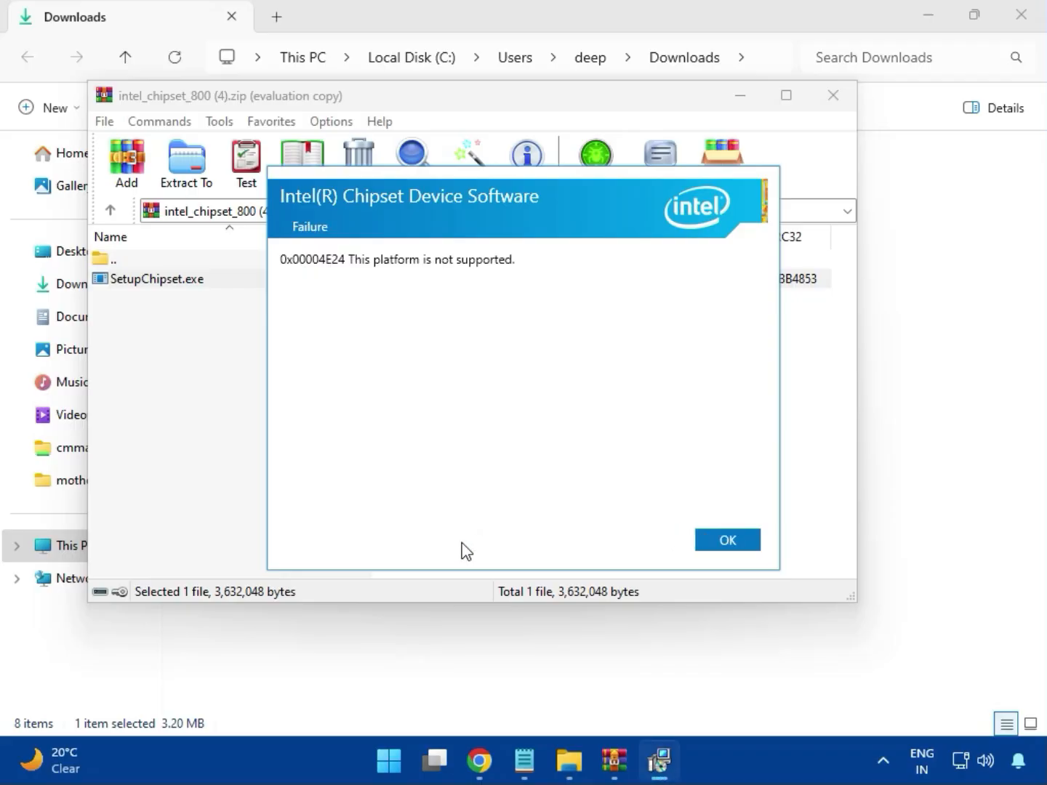
pyautogui.click(716, 547)
pyautogui.click(834, 104)
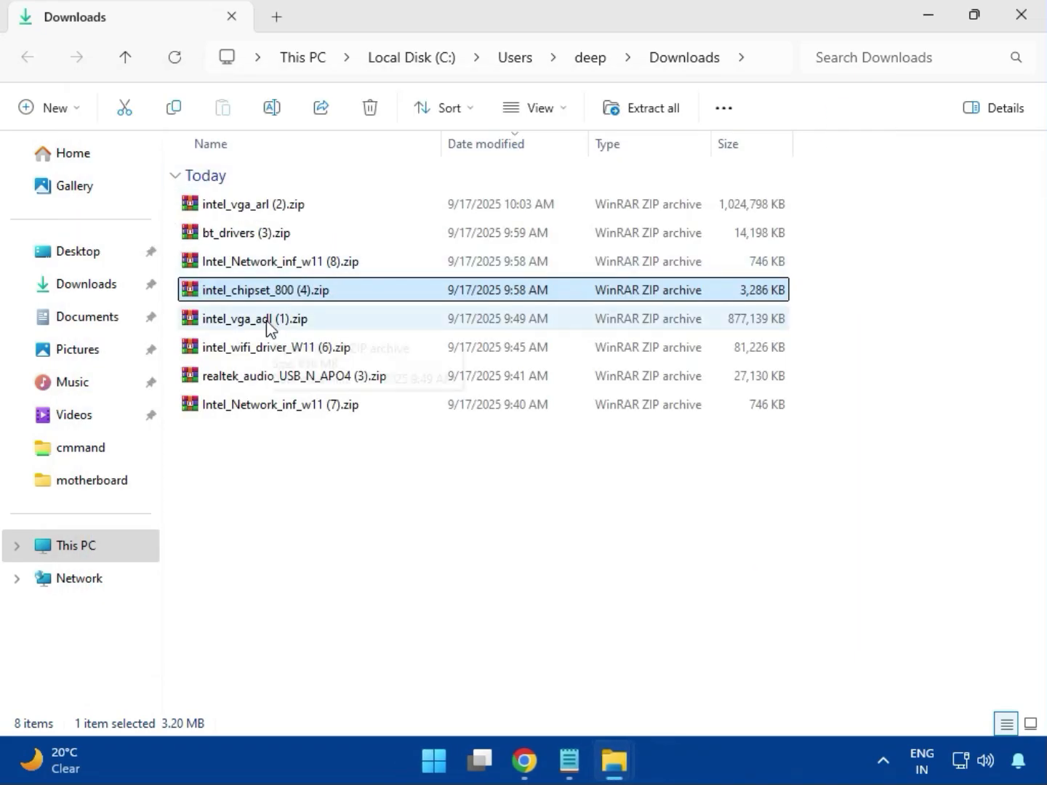
pyautogui.click(267, 326)
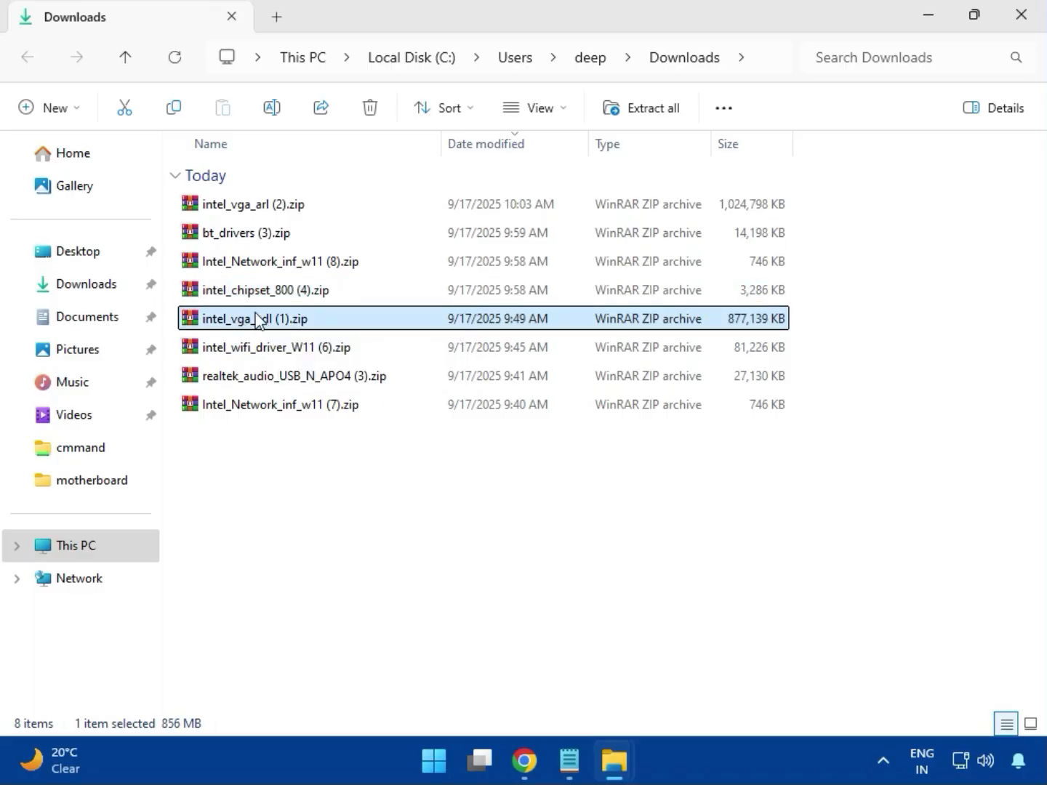
pyautogui.doubleClick(259, 319)
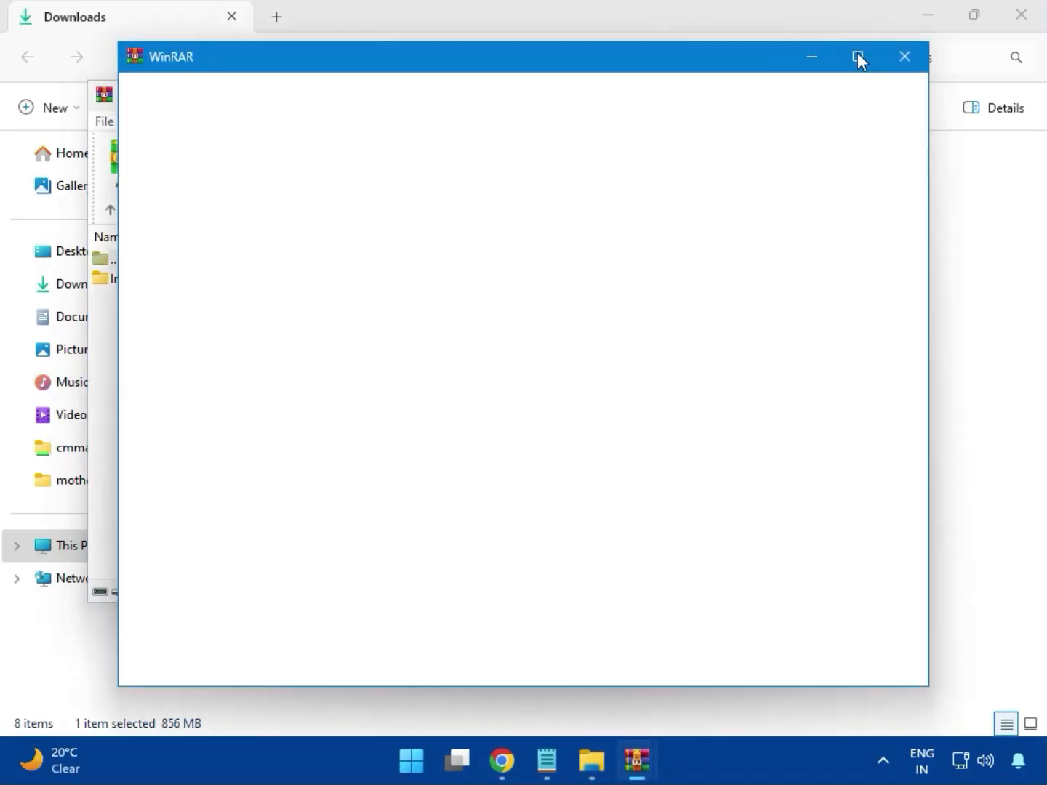
pyautogui.click(906, 55)
pyautogui.click(833, 96)
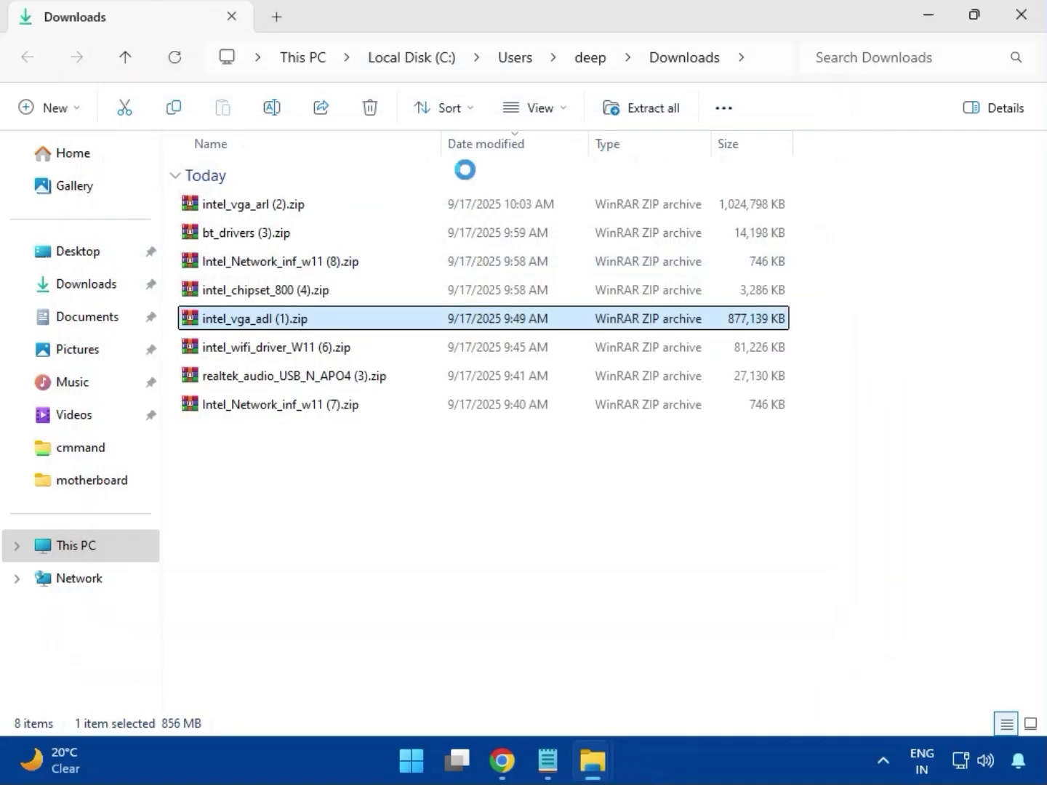
# Open intel_wifi_driver_W11 (6).zip, dismiss the WinRAR licence reminder and go to the UWD\Win64 folder inside Intel WIFI Driver_23.40.0.4.
pyautogui.click(268, 349)
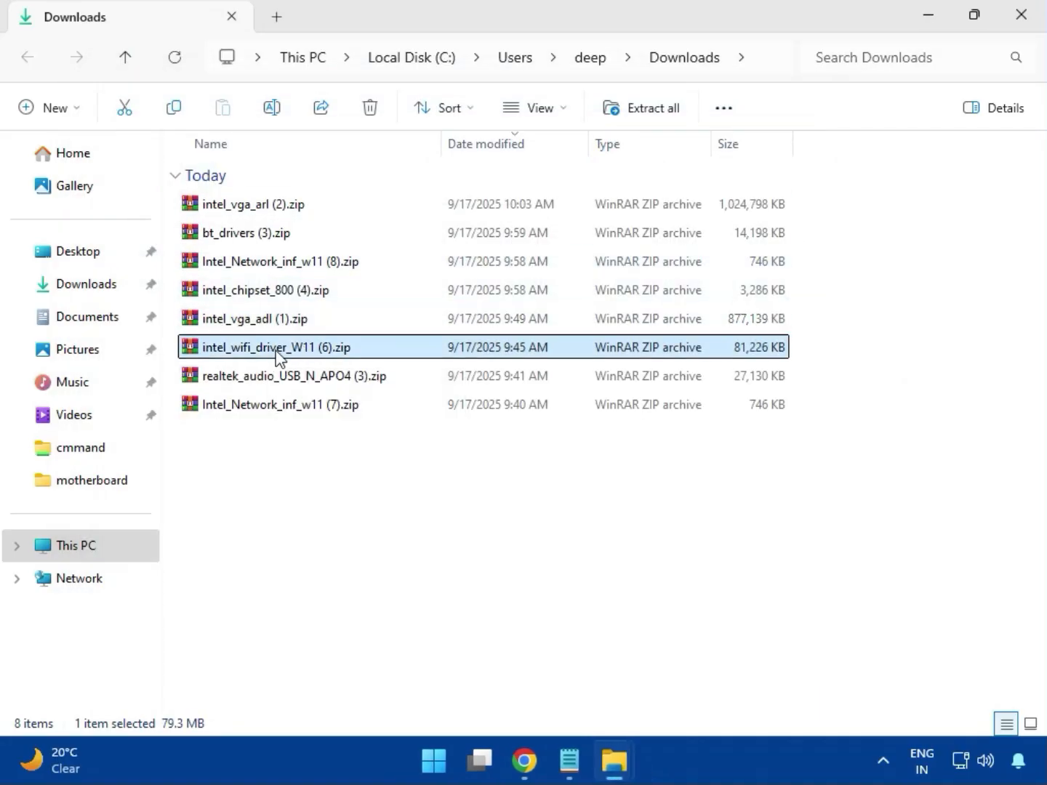
pyautogui.doubleClick(264, 355)
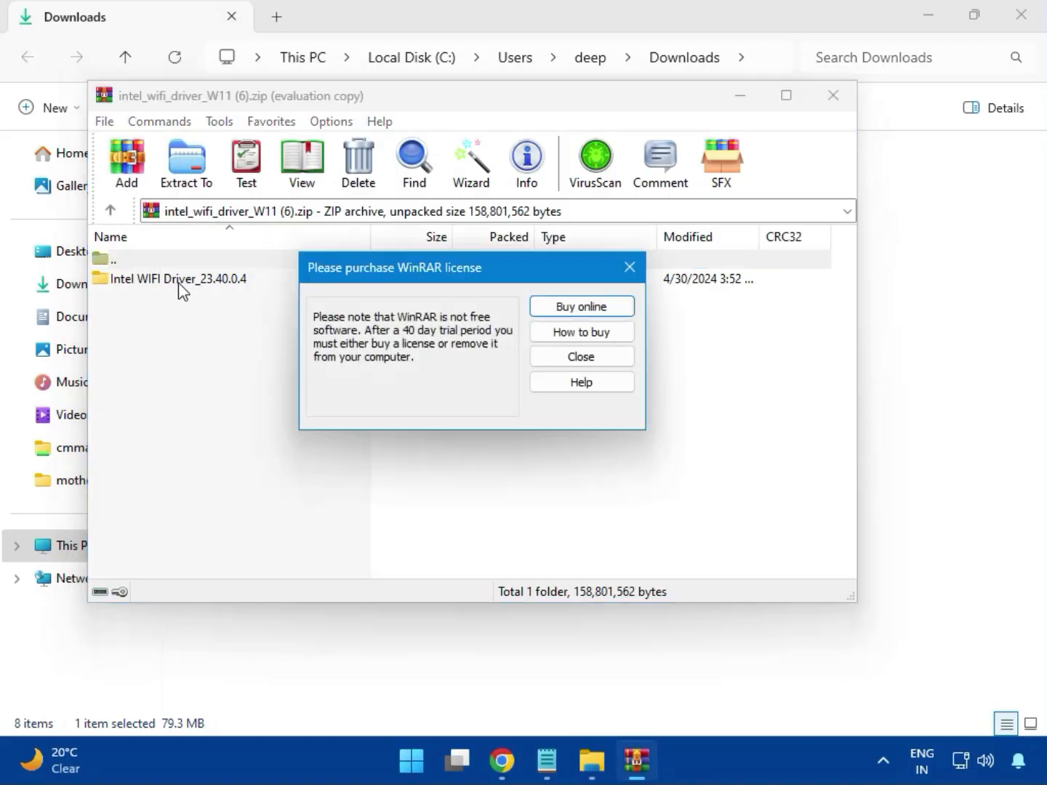
pyautogui.click(628, 268)
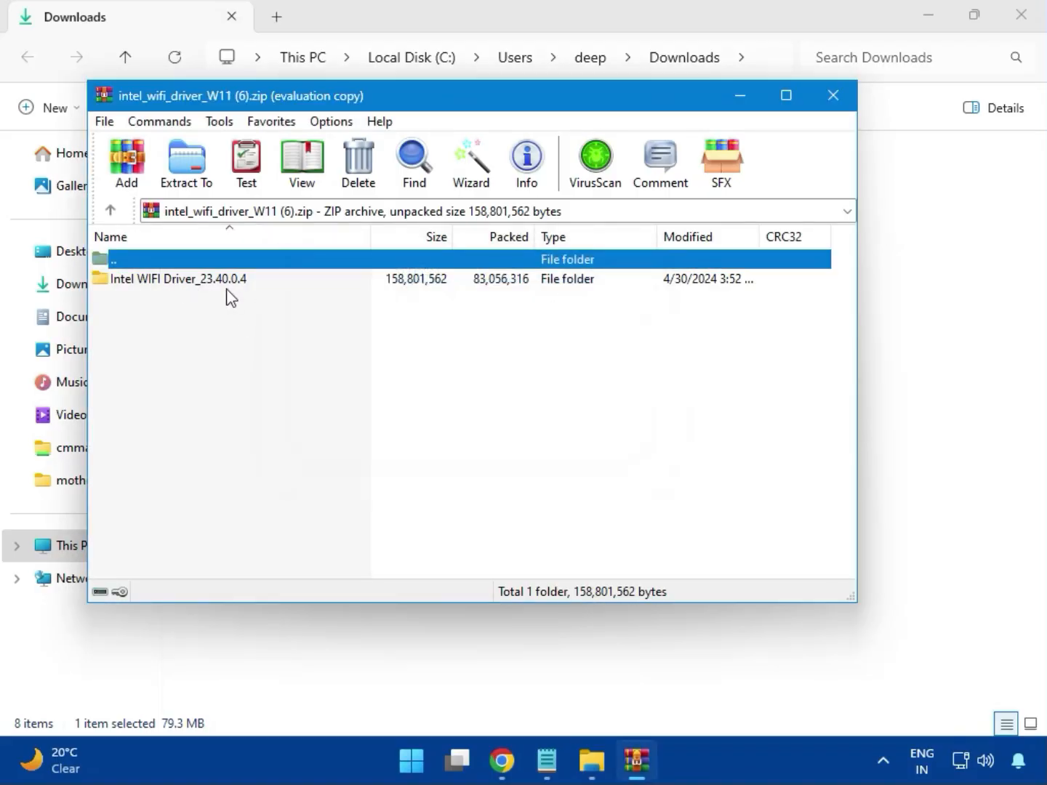
pyautogui.doubleClick(167, 278)
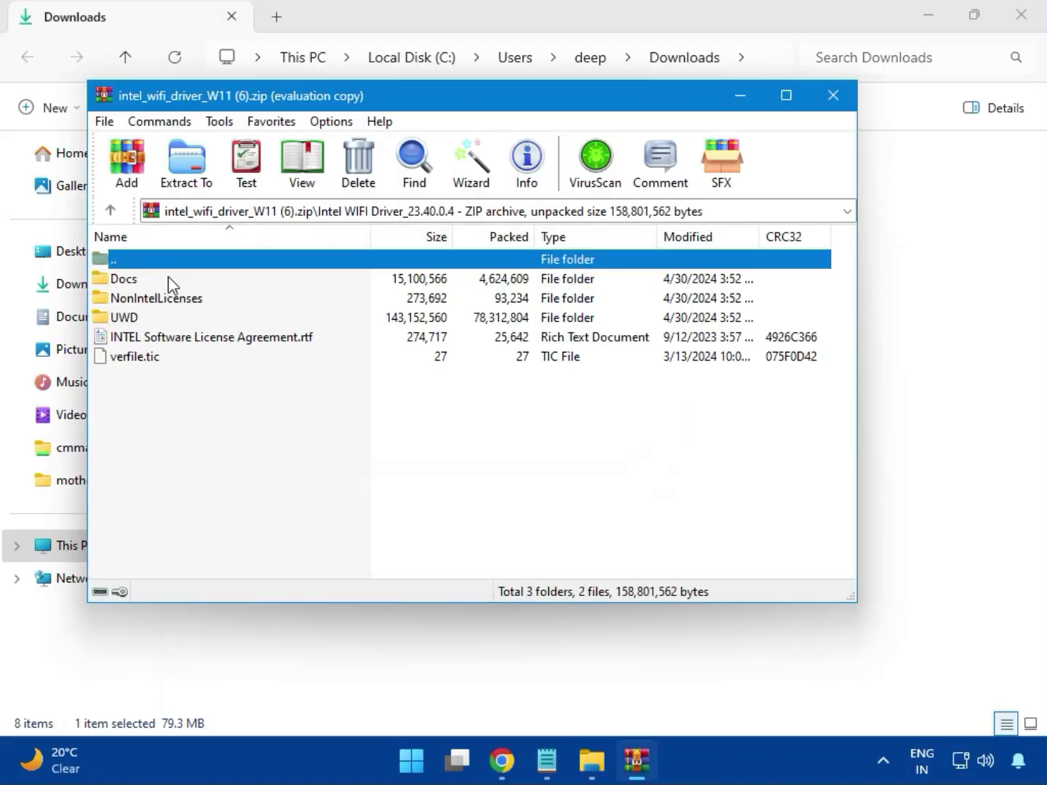
pyautogui.click(141, 319)
pyautogui.doubleClick(139, 319)
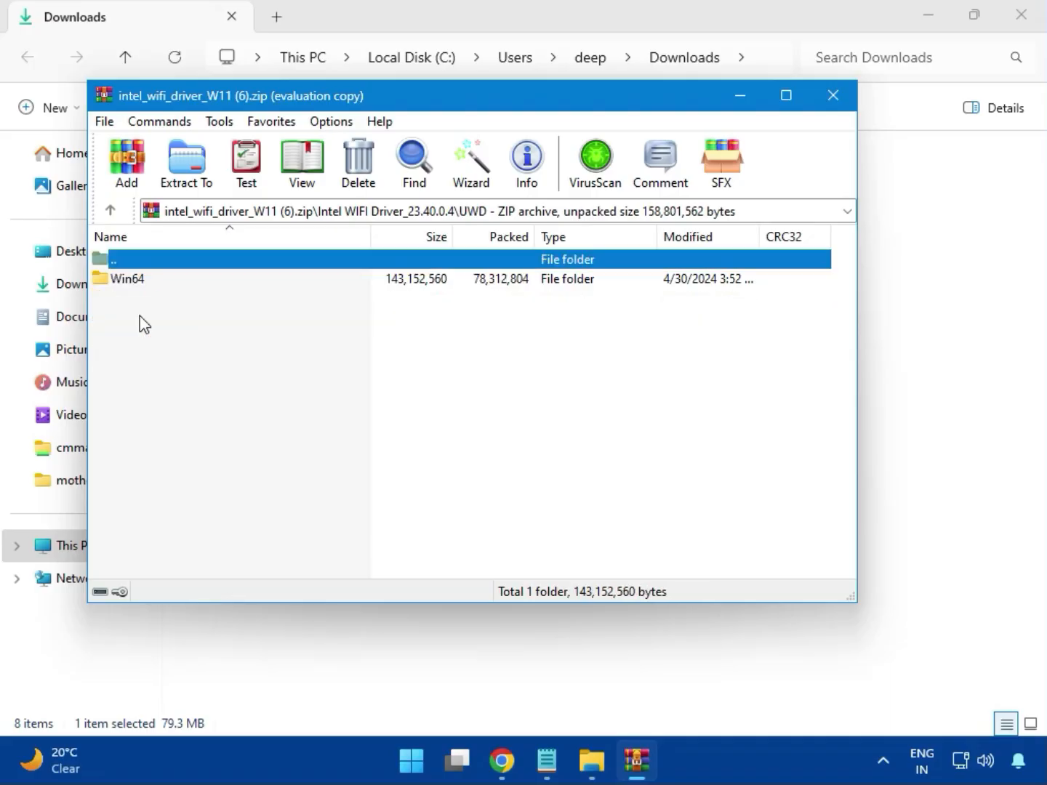
pyautogui.doubleClick(140, 285)
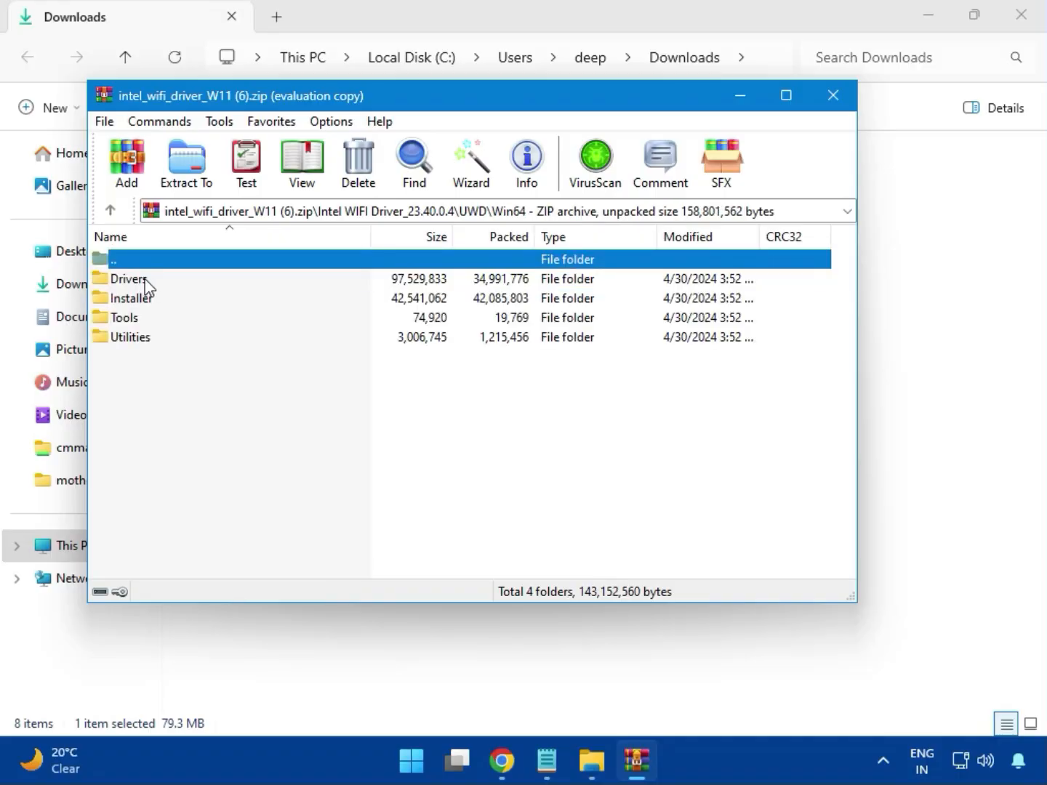
# Look through the files in the Drivers folder of the Wi-Fi driver archive for something to install.
pyautogui.doubleClick(148, 280)
pyautogui.scroll(-2, 187, 426)
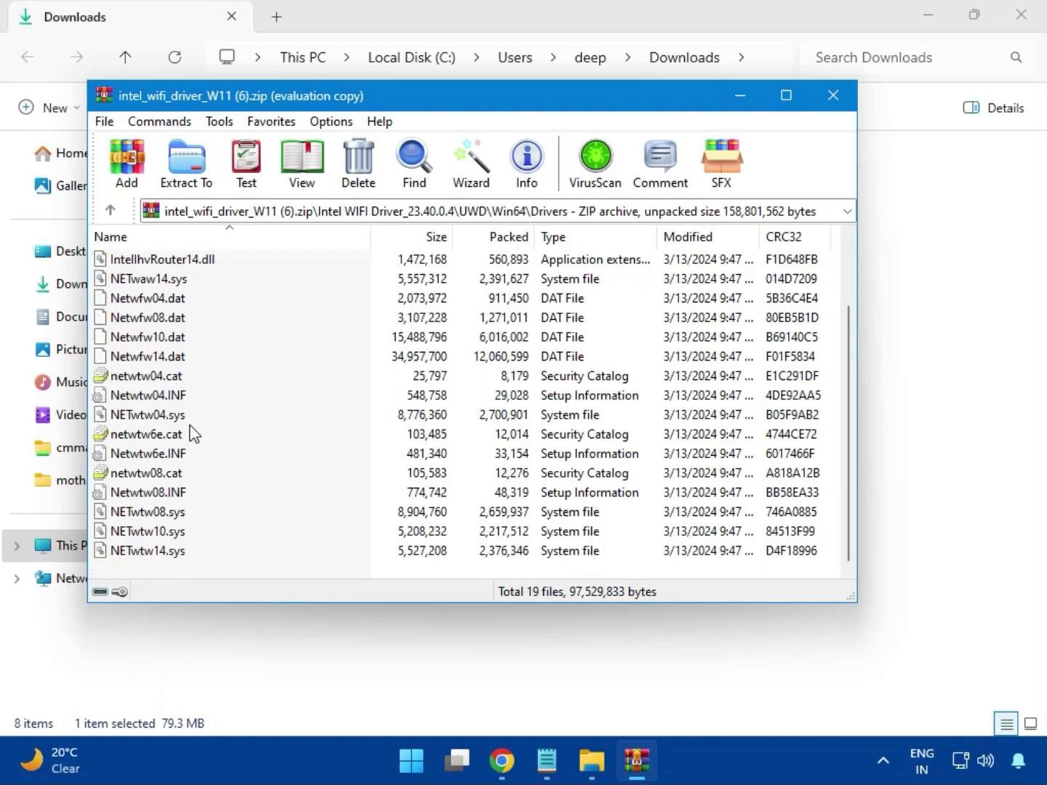
pyautogui.scroll(2, 181, 483)
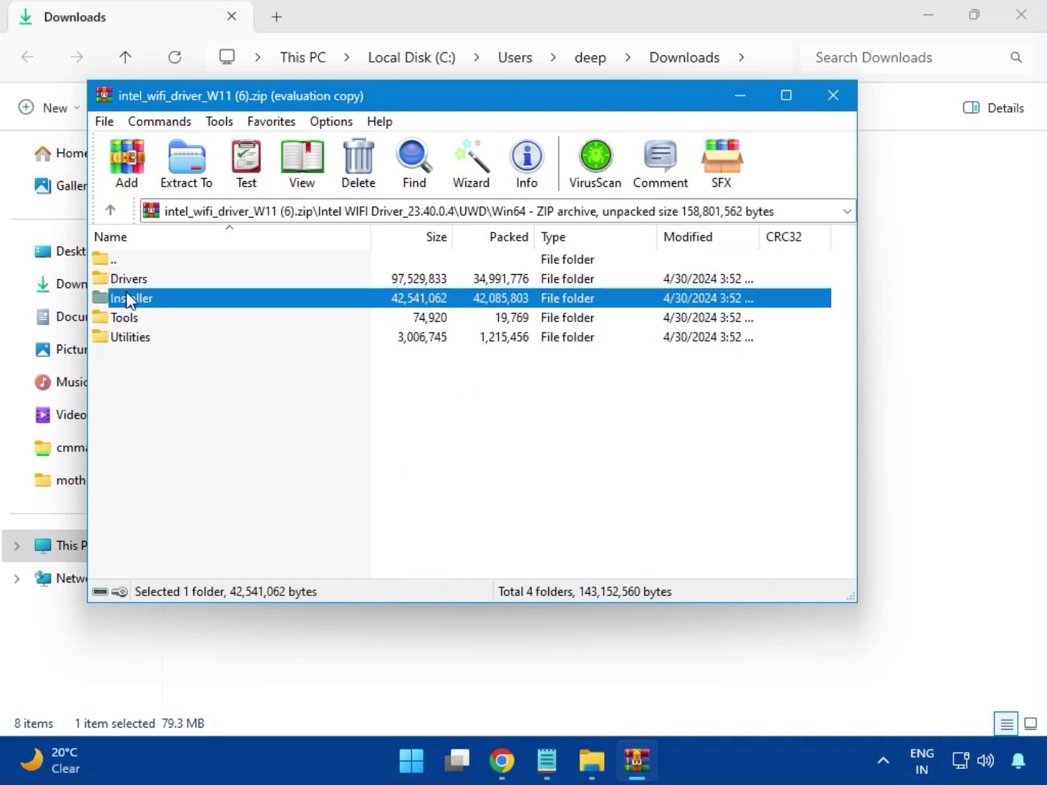
# Install the Intel PROSet/Wireless Wi-Fi Software with WirelessSetup.exe from the Installer folder, accepting the license terms and allowing changes, and close the archive.
pyautogui.doubleClick(149, 301)
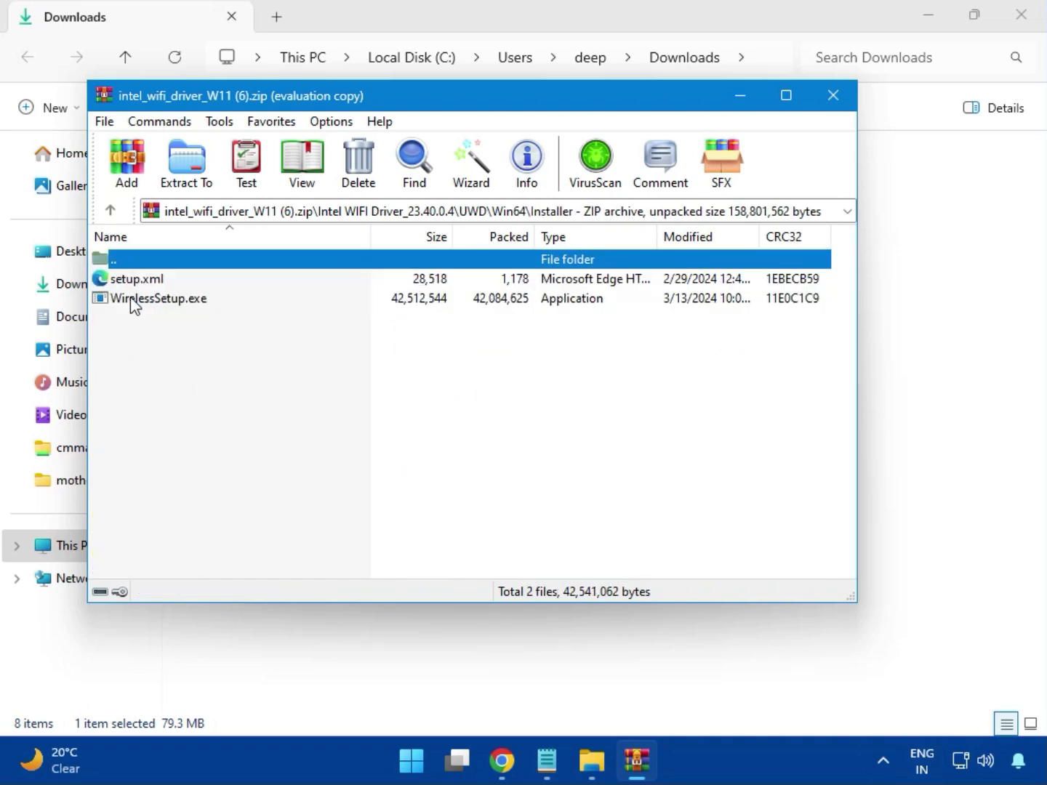
pyautogui.click(134, 304)
pyautogui.doubleClick(164, 304)
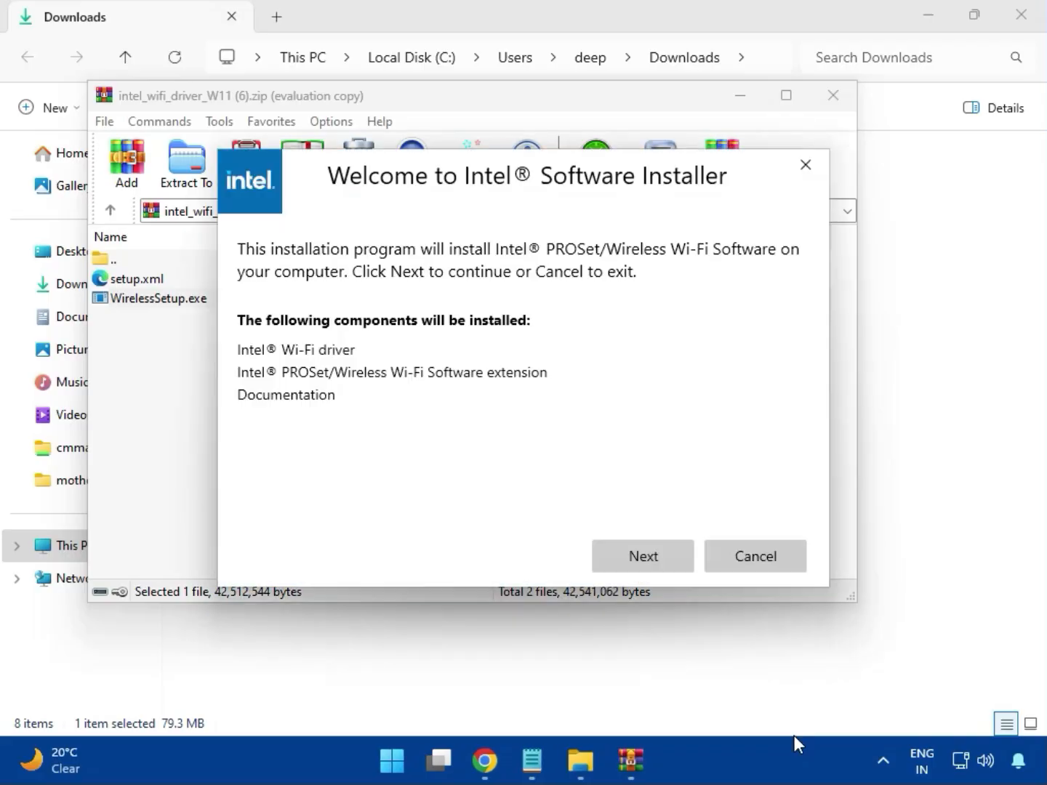
pyautogui.click(640, 548)
pyautogui.click(454, 515)
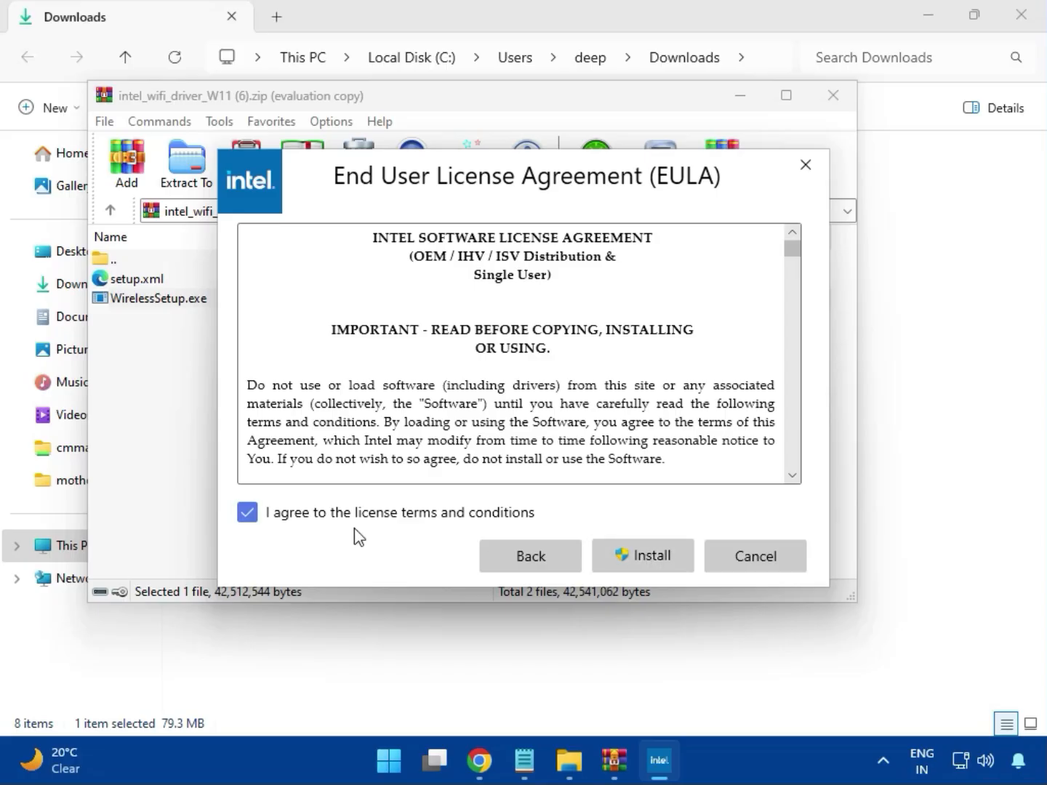
pyautogui.click(654, 560)
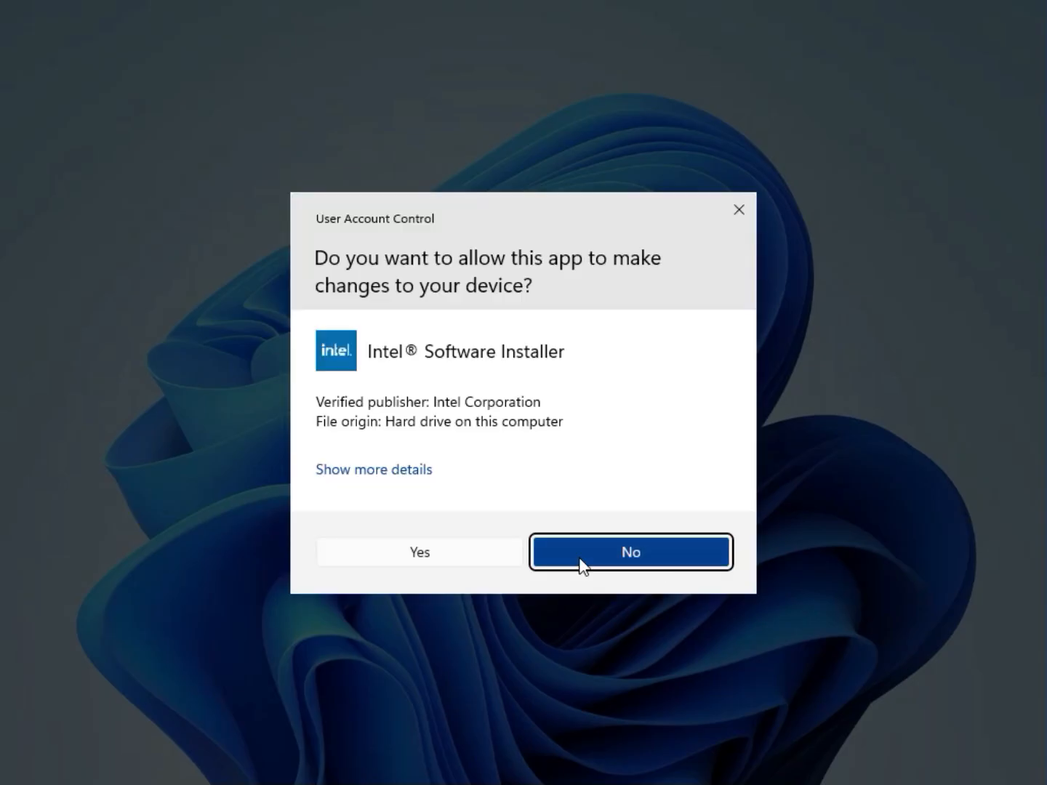
pyautogui.click(474, 564)
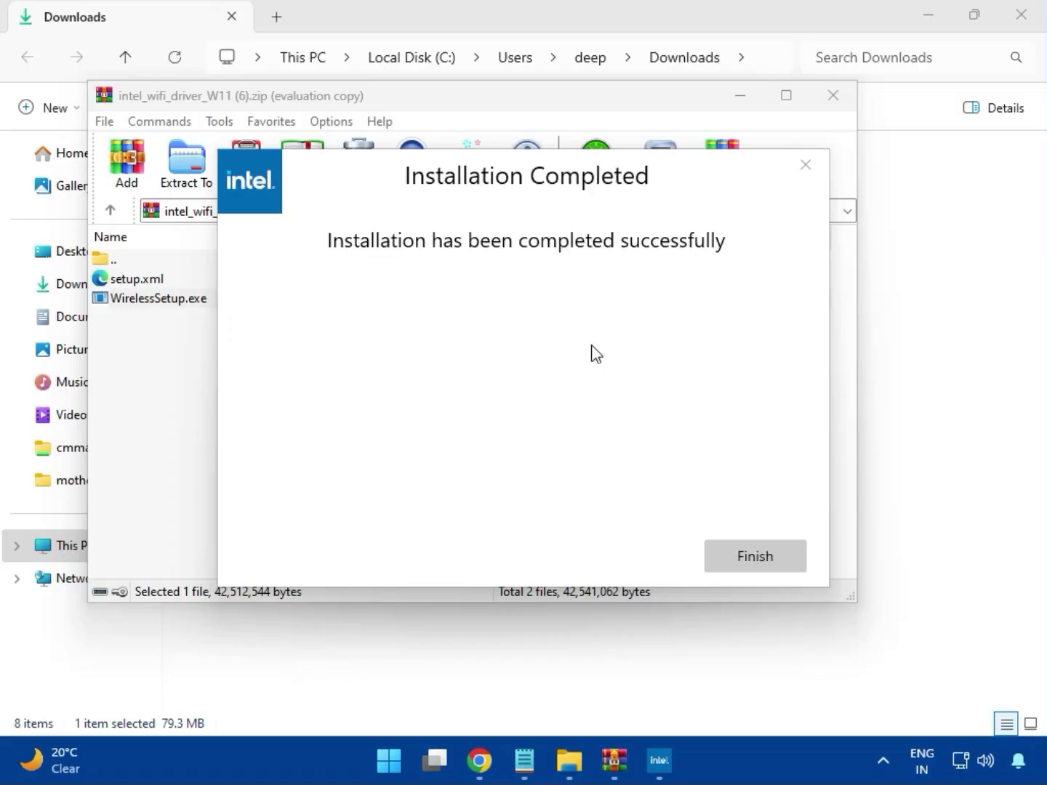
pyautogui.click(749, 553)
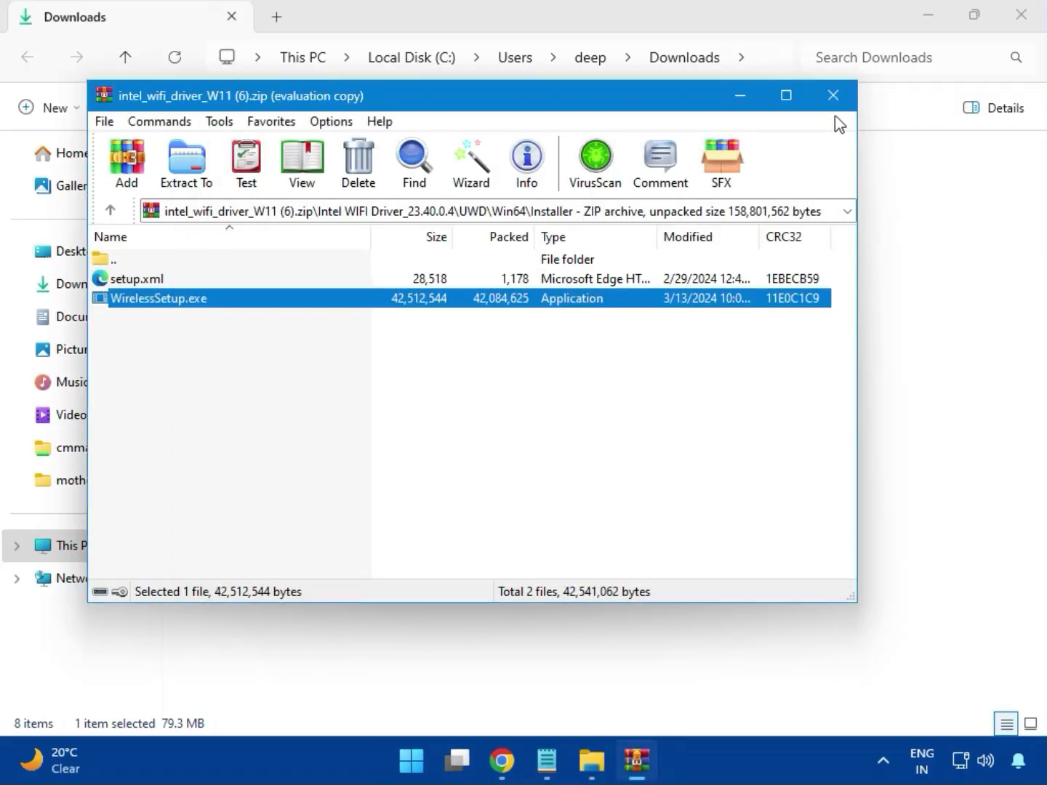
pyautogui.click(833, 96)
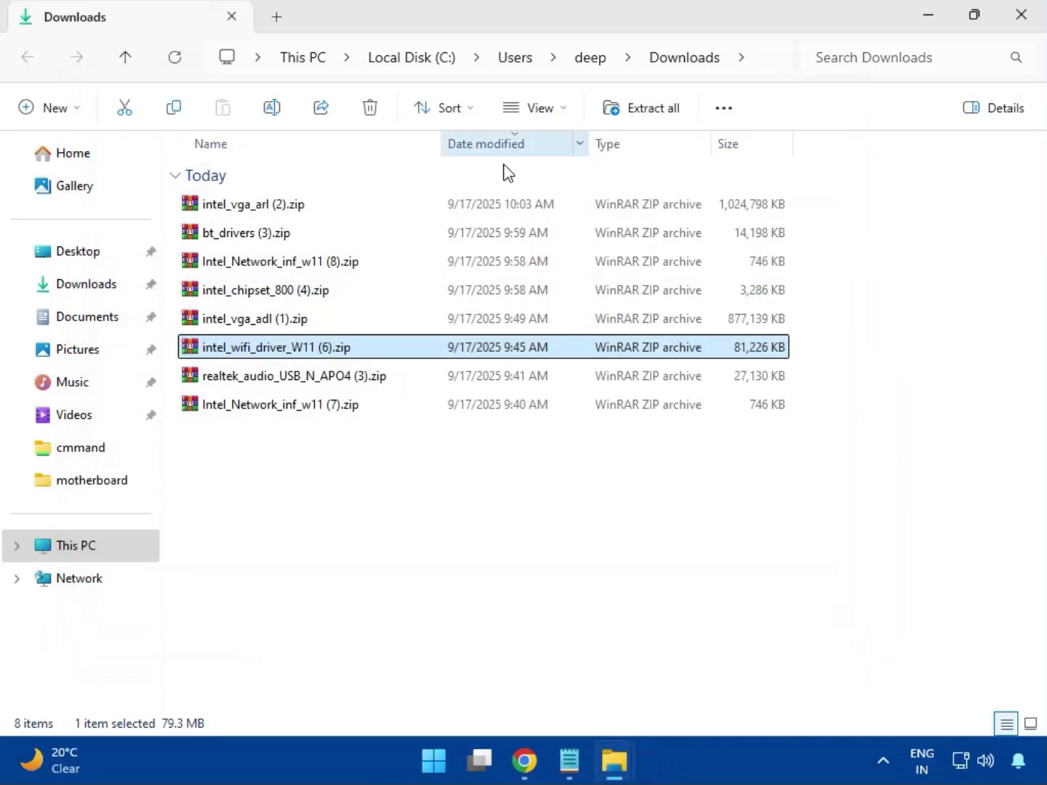
# Open realtek_audio_USB_N_APO4 (3).zip, run MSI_Launcher.exe from the Realtek USB Universal Driver folder, allowing it to make changes, and close the archive.
pyautogui.doubleClick(314, 389)
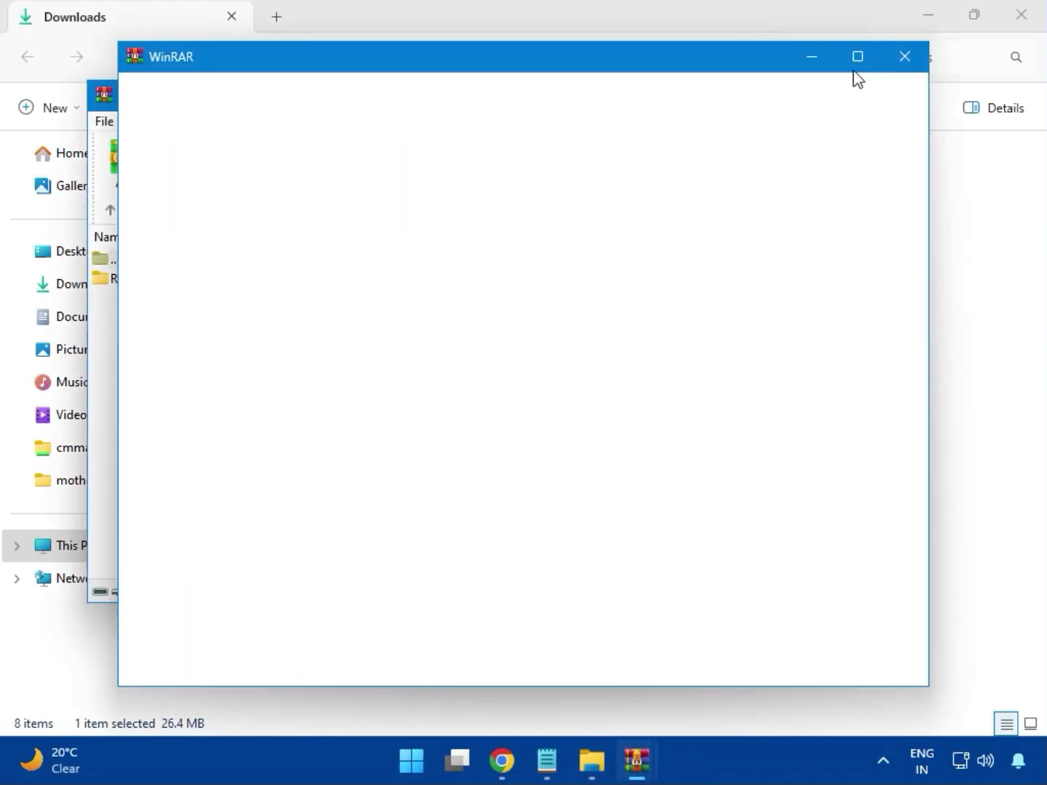
pyautogui.doubleClick(233, 283)
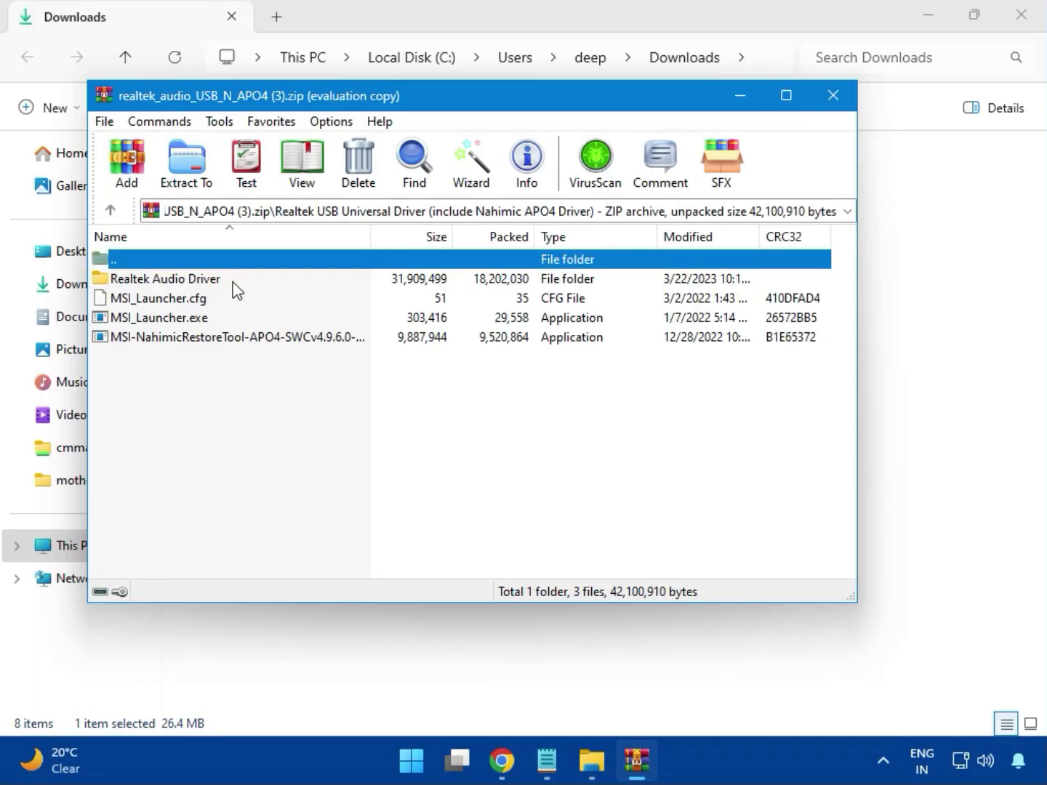
pyautogui.doubleClick(186, 320)
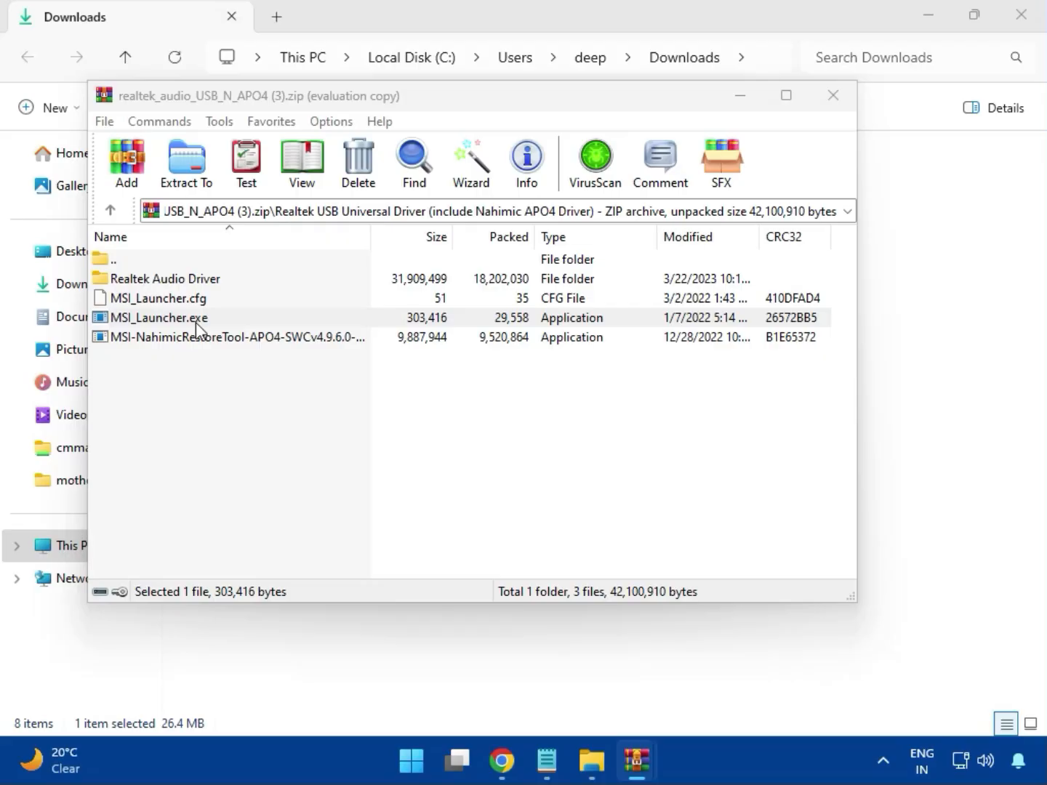
pyautogui.click(196, 323)
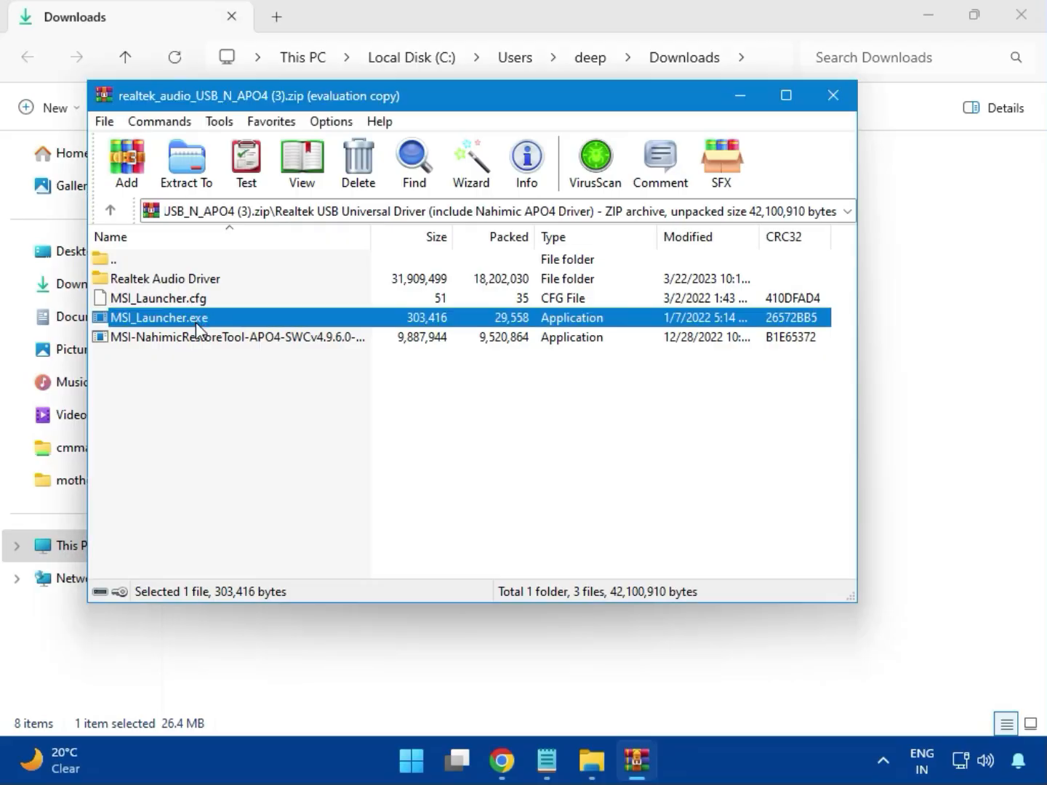
pyautogui.doubleClick(196, 327)
pyautogui.click(416, 552)
pyautogui.press('Return')
pyautogui.click(418, 551)
pyautogui.click(834, 96)
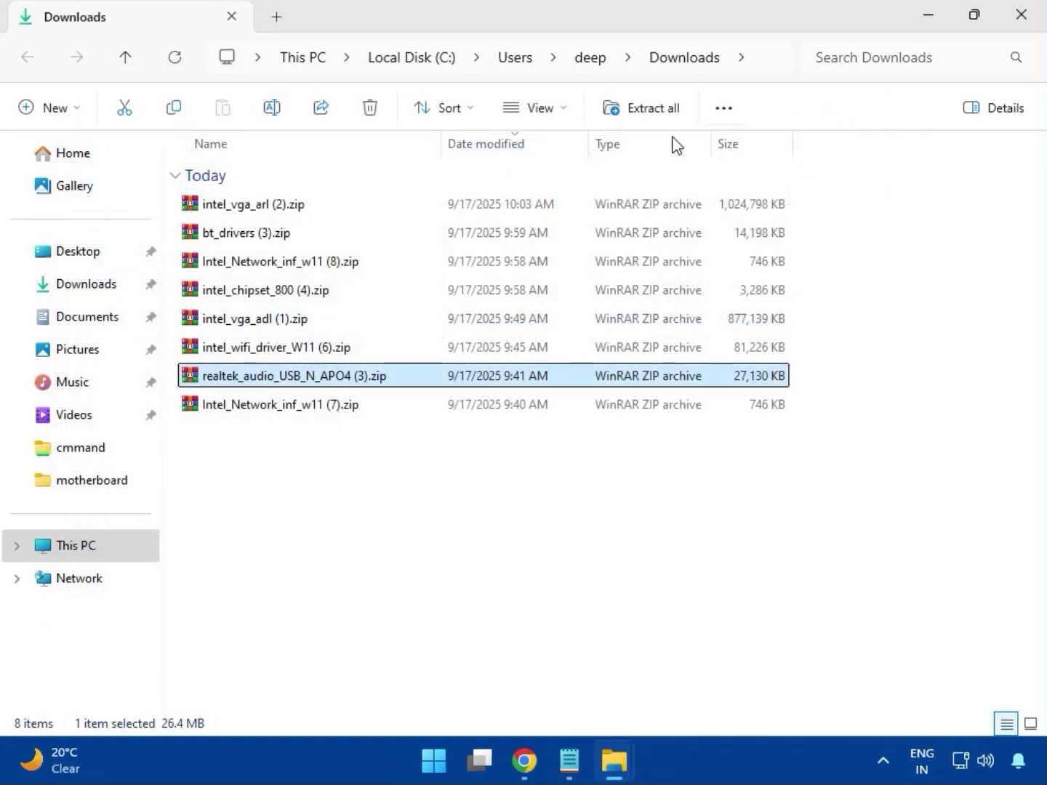
# Select Intel_Network_inf_w11 (7).zip and close the Downloads folder window.
pyautogui.click(283, 409)
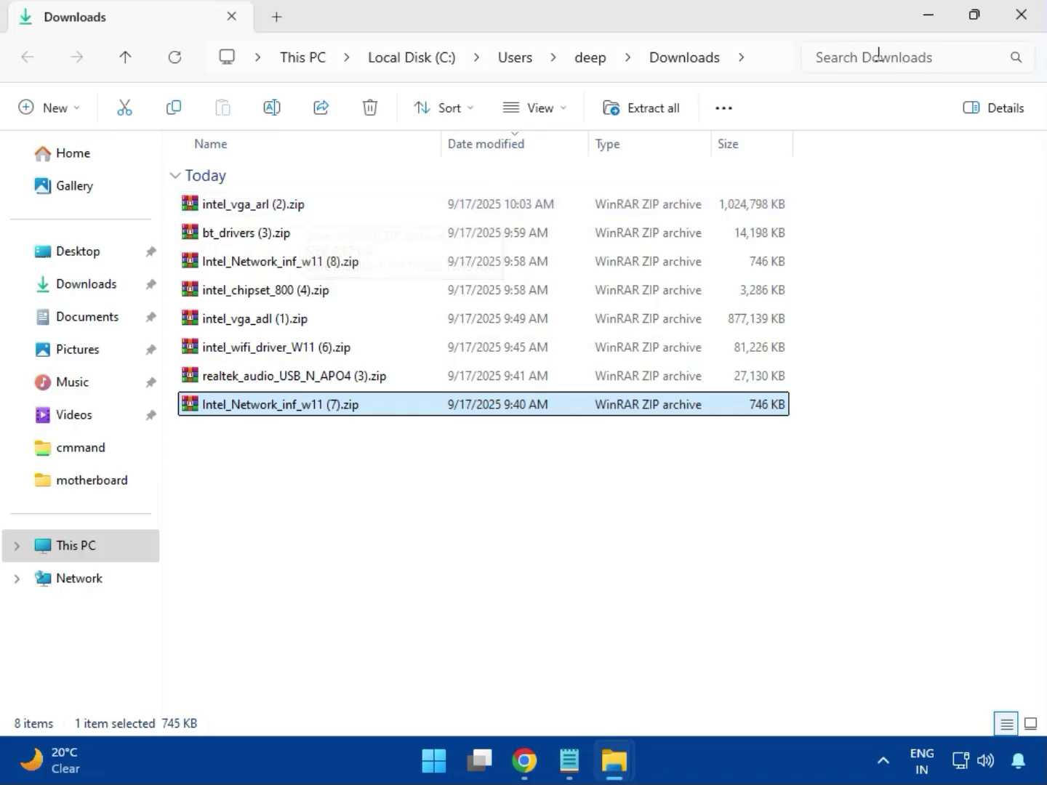
pyautogui.click(1021, 33)
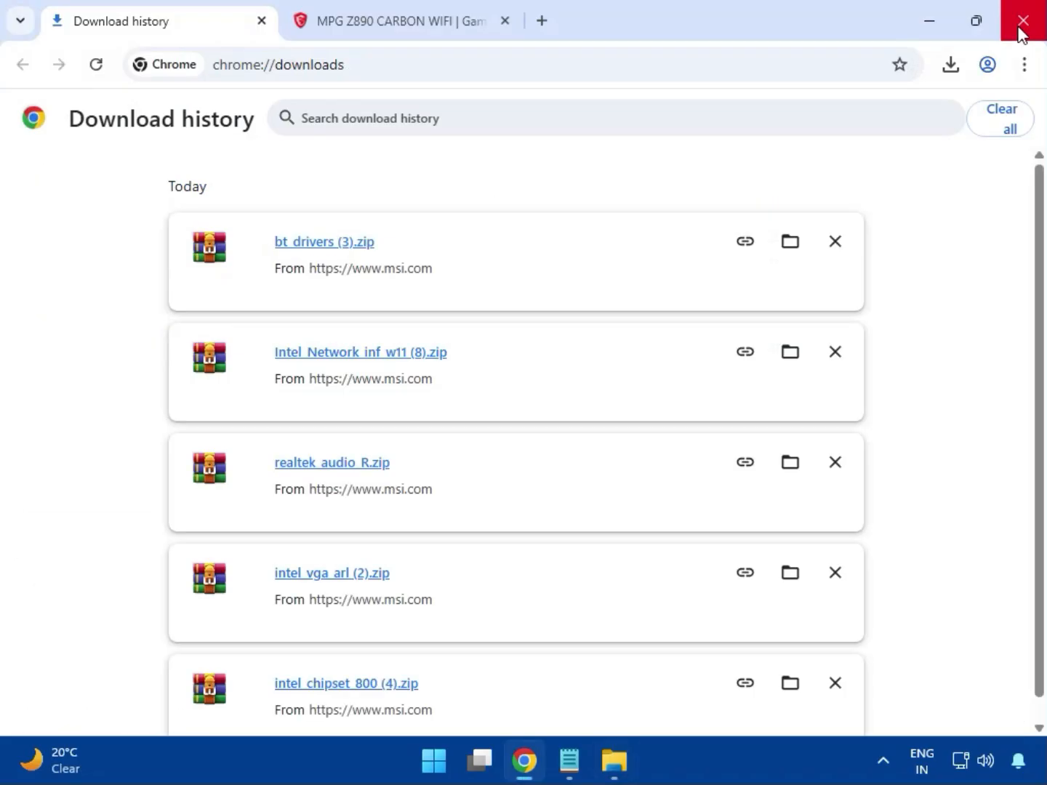